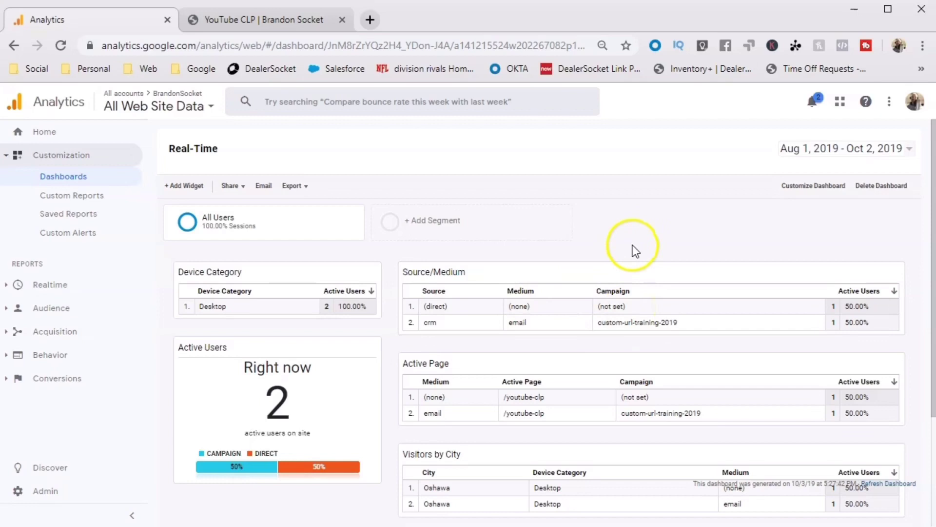
- Compare the landing page's UTM-tagged URL with its untagged URL in Firefox, and return to the Real-Time dashboard
left_click(227, 20)
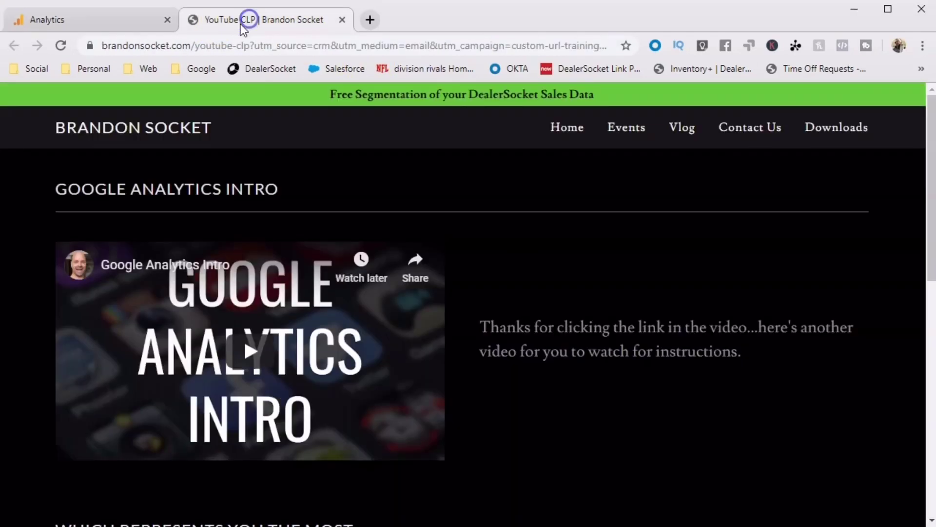
left_click_drag(208, 45, 631, 46)
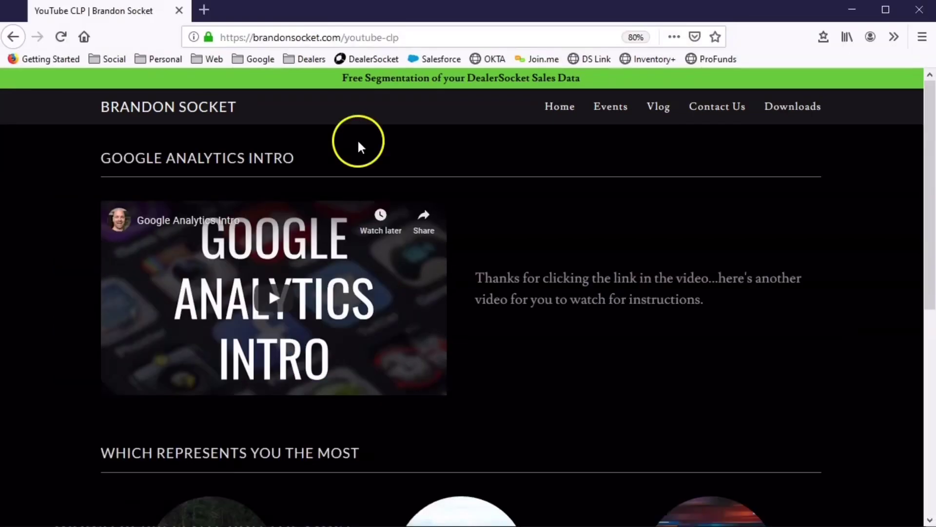
left_click(422, 40)
left_click(489, 36)
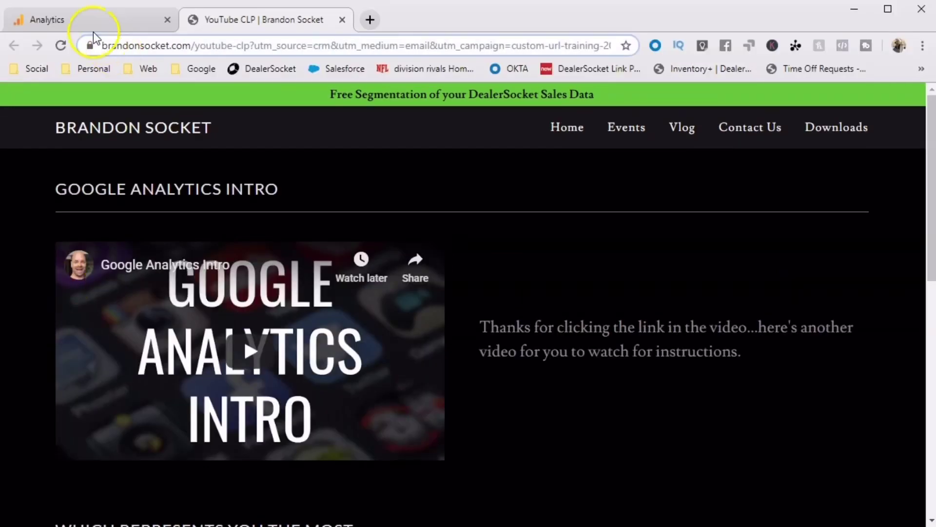
left_click(96, 20)
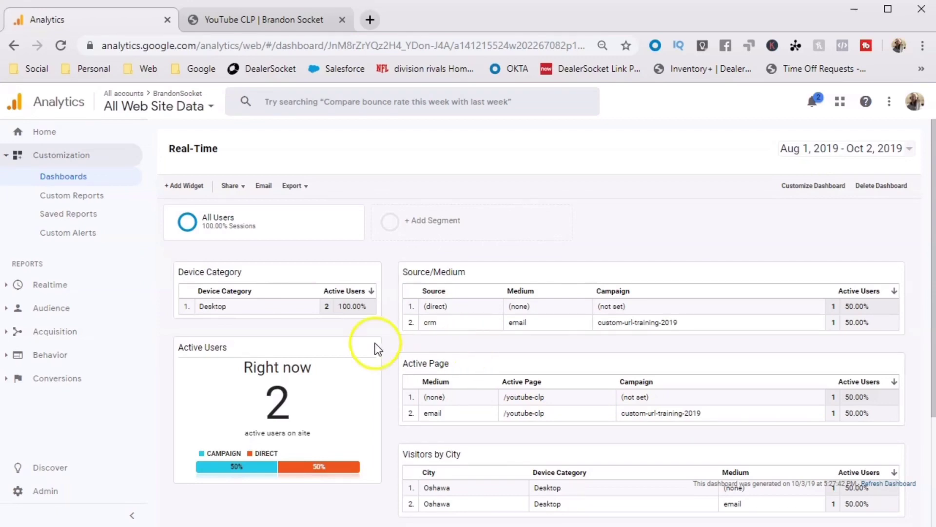
- Open the Source/Medium report for all acquisition traffic and review the listed sources, including Team Call / Group Chat
left_click(48, 332)
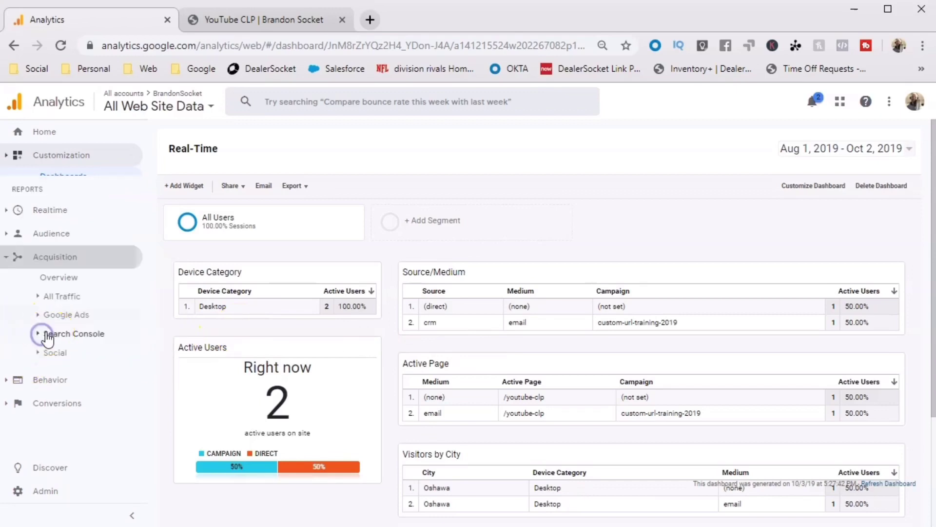
left_click(72, 290)
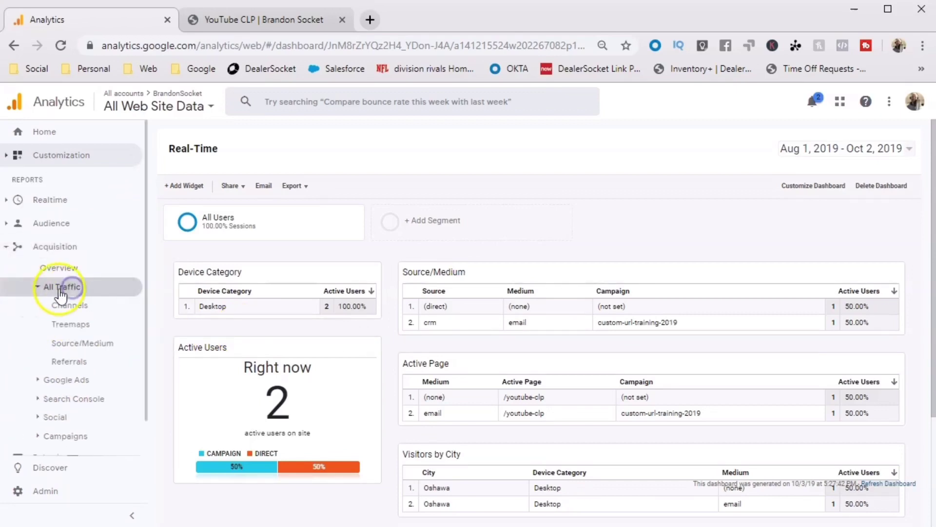
left_click(68, 343)
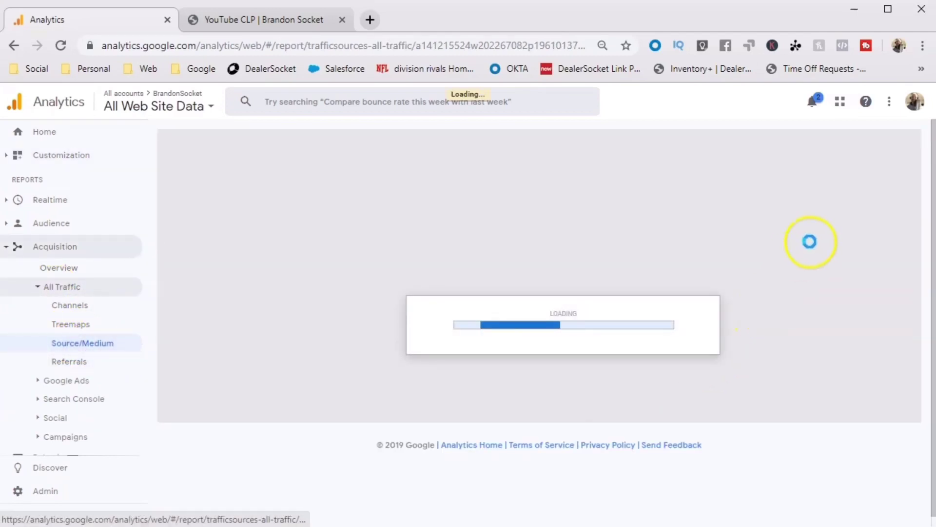
scroll(823, 227, "down", 5)
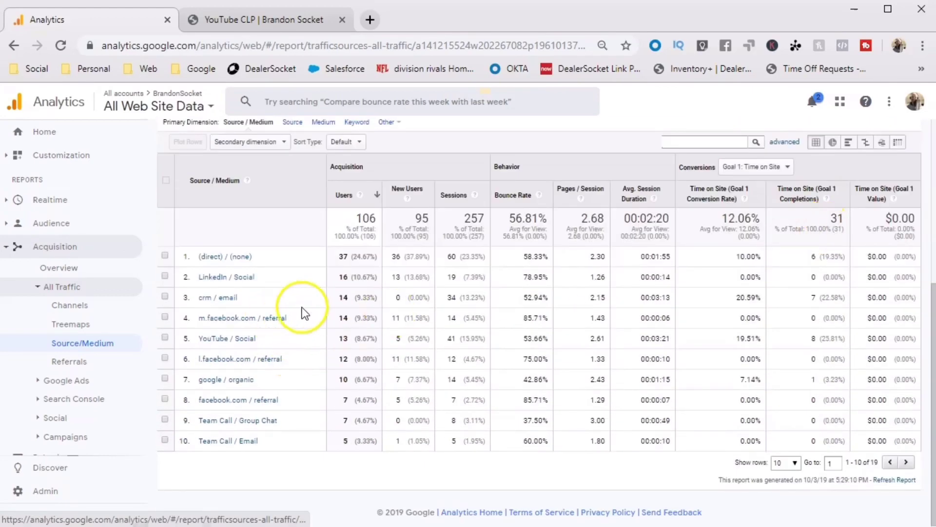
left_click_drag(283, 422, 194, 419)
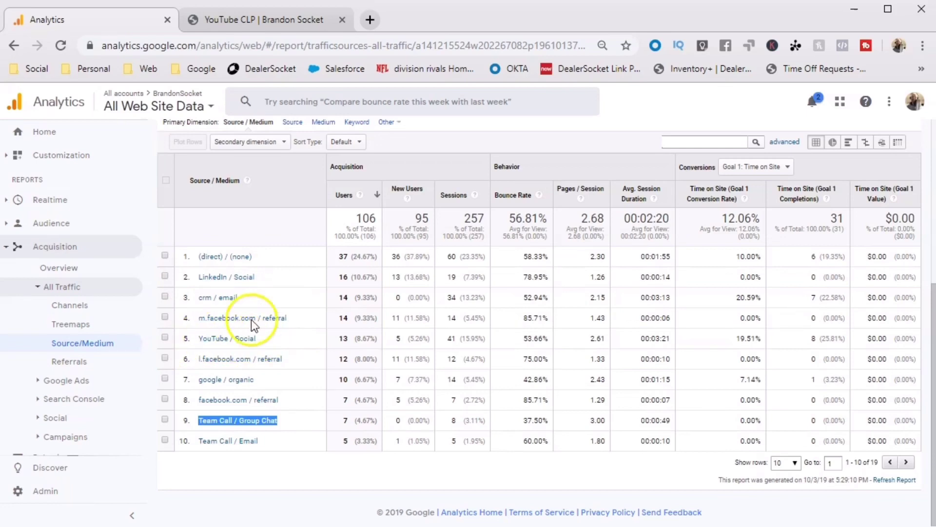
- Drill into the crm / email source and review its date range, user trend and metrics
left_click(216, 298)
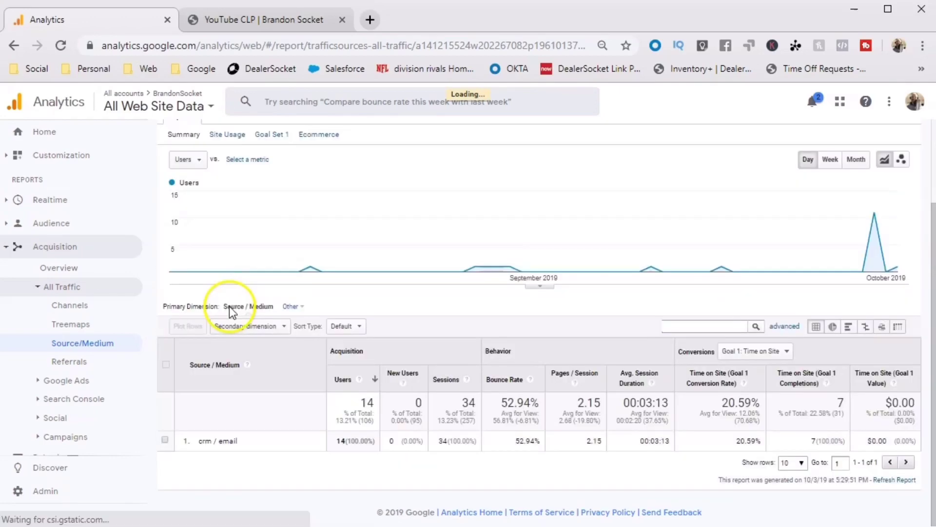
scroll(868, 157, "up", 2)
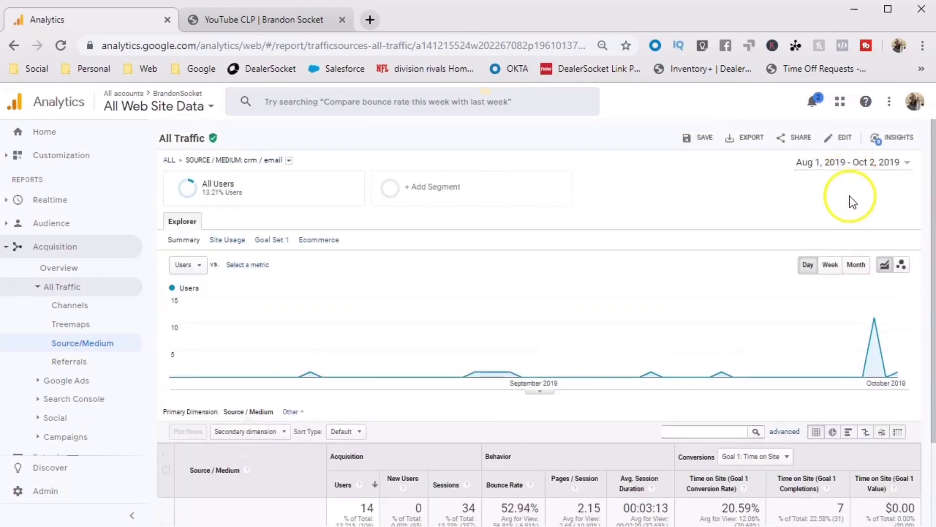
scroll(661, 307, "down", 2)
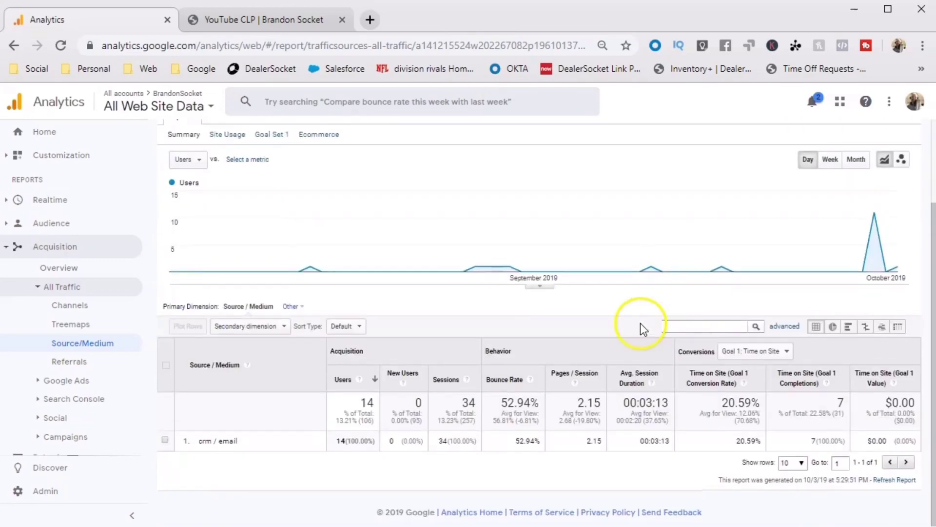
left_click(648, 419)
- Add Ad Content as the secondary dimension of the crm / email report and review the listed entries
left_click(233, 330)
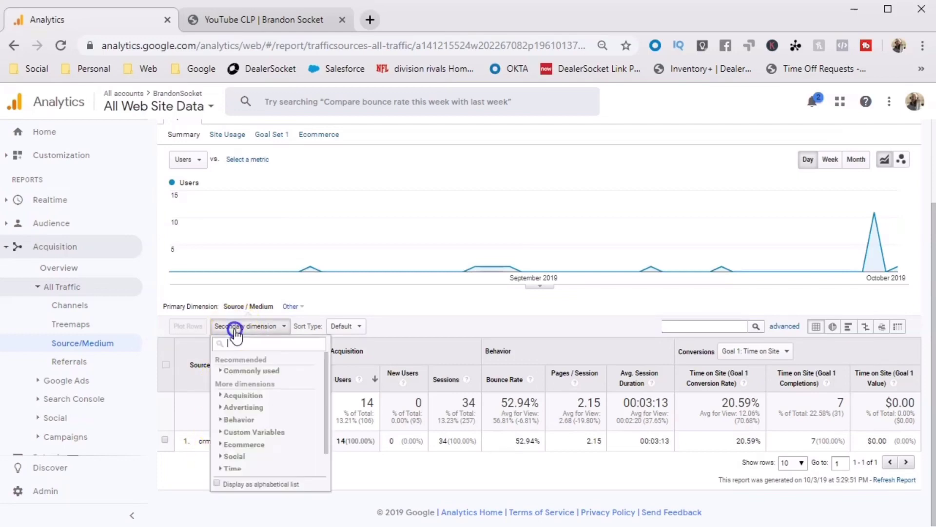
type("ad")
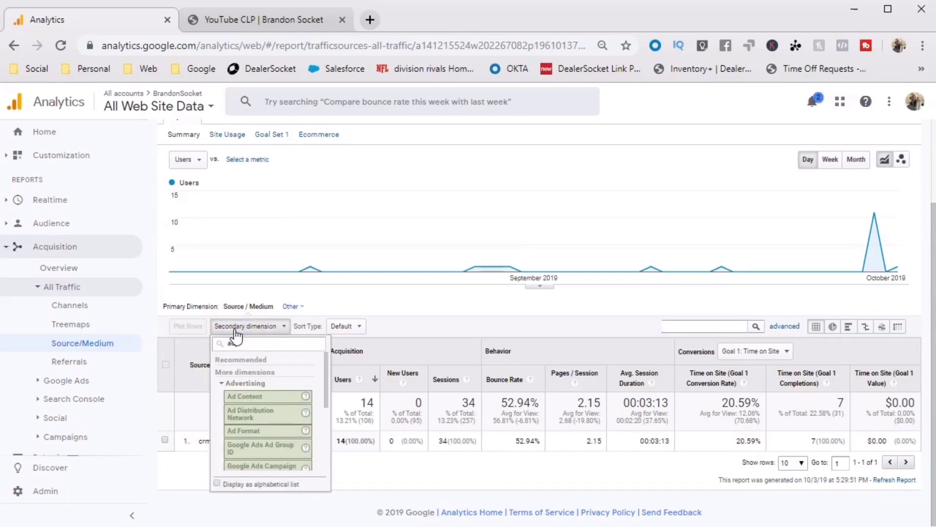
left_click(251, 400)
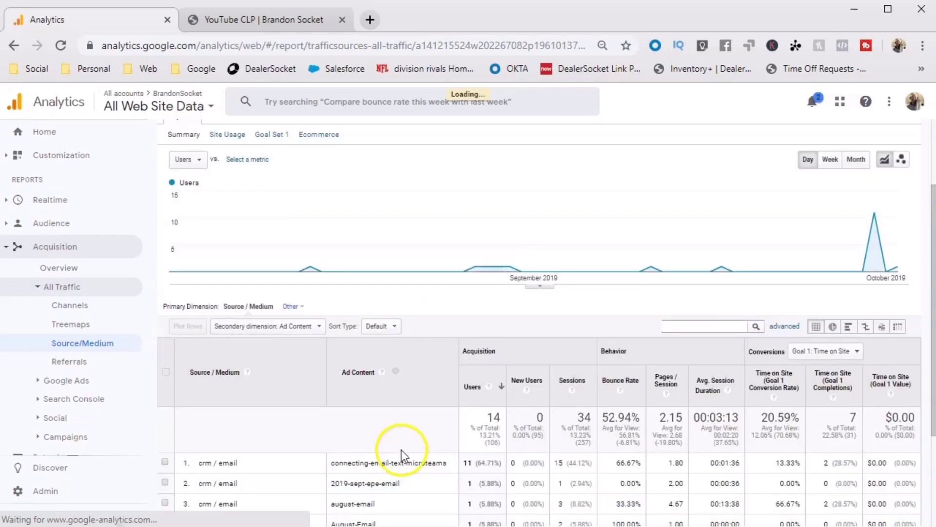
scroll(402, 449, "down", 3)
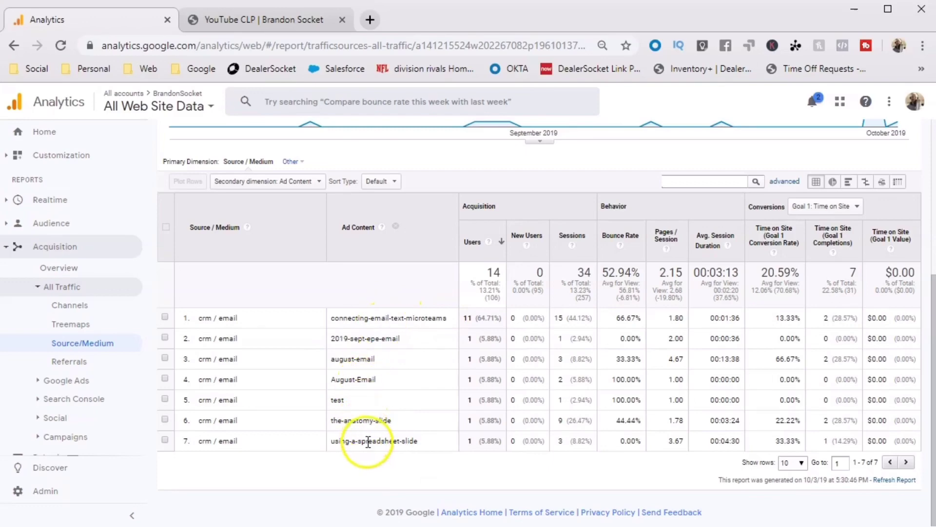
scroll(368, 442, "up", 2)
- Change the secondary dimension of the crm / email report to Campaign
left_click(269, 259)
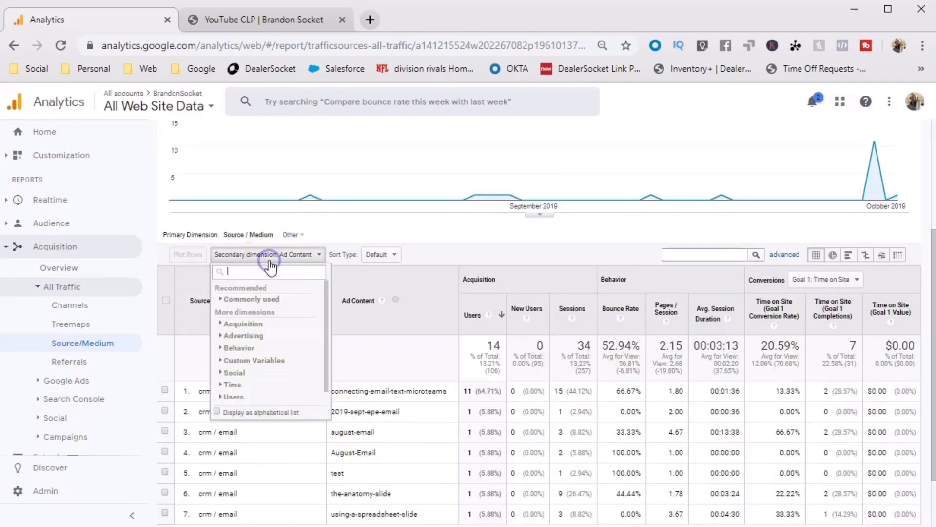
left_click(253, 330)
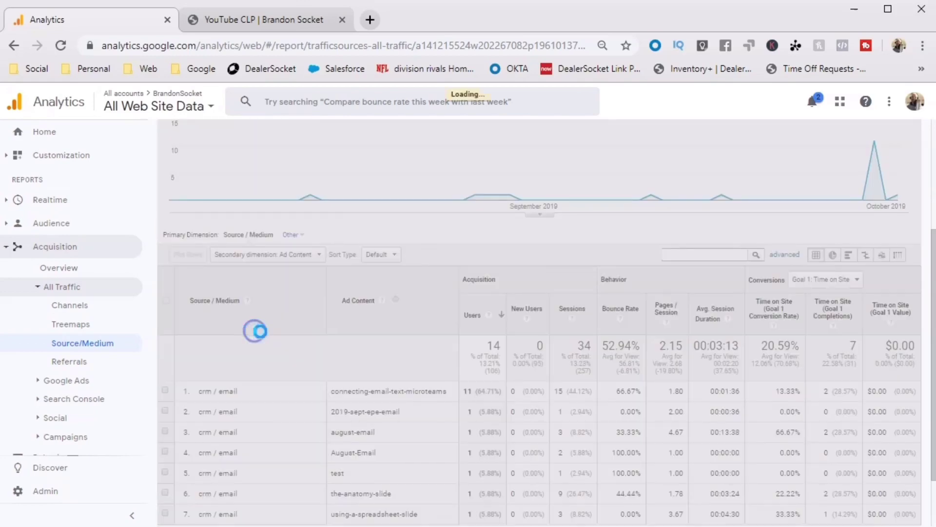
scroll(443, 394, "down", 1)
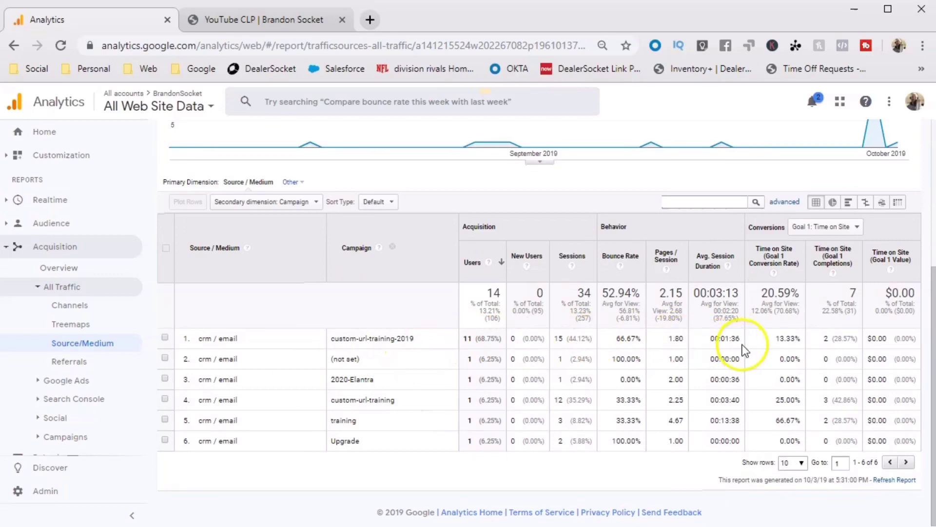
- Examine the average session durations, goal completions and campaign names in the crm / email rows, including the (not set) and 2020-Elantra rows
left_click_drag(706, 338, 743, 346)
double_click(724, 422)
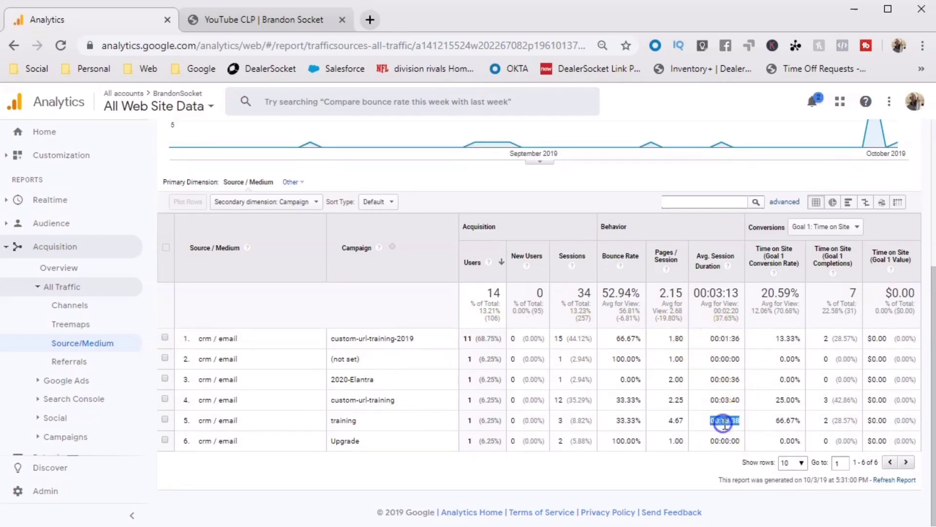
double_click(726, 401)
double_click(832, 400)
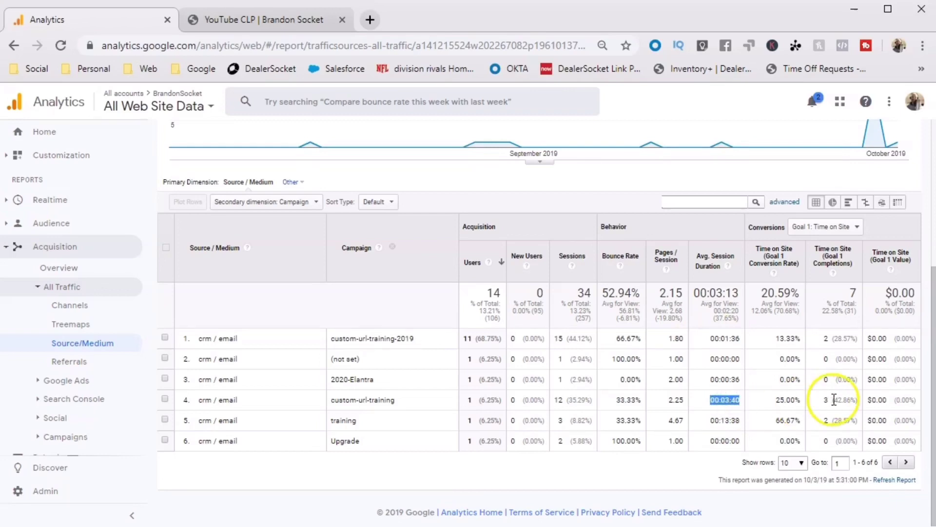
left_click(822, 422)
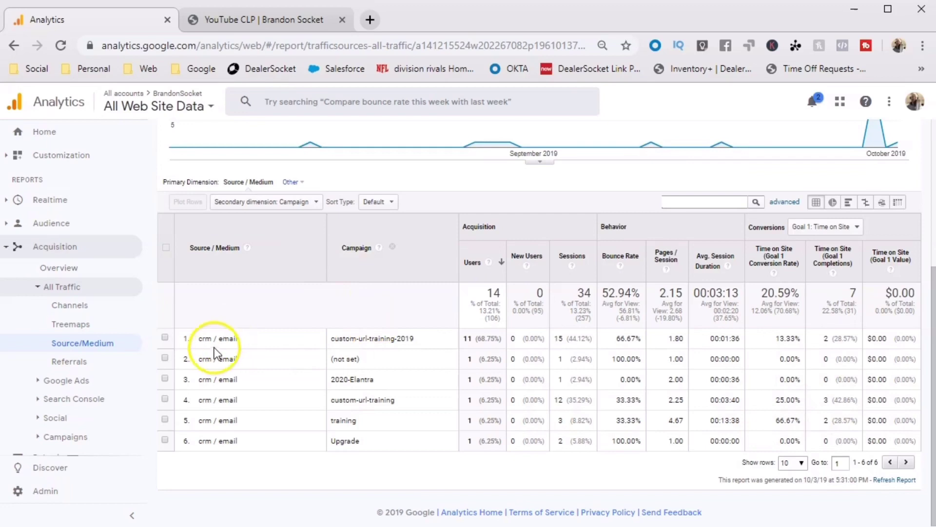
left_click_drag(417, 338, 328, 360)
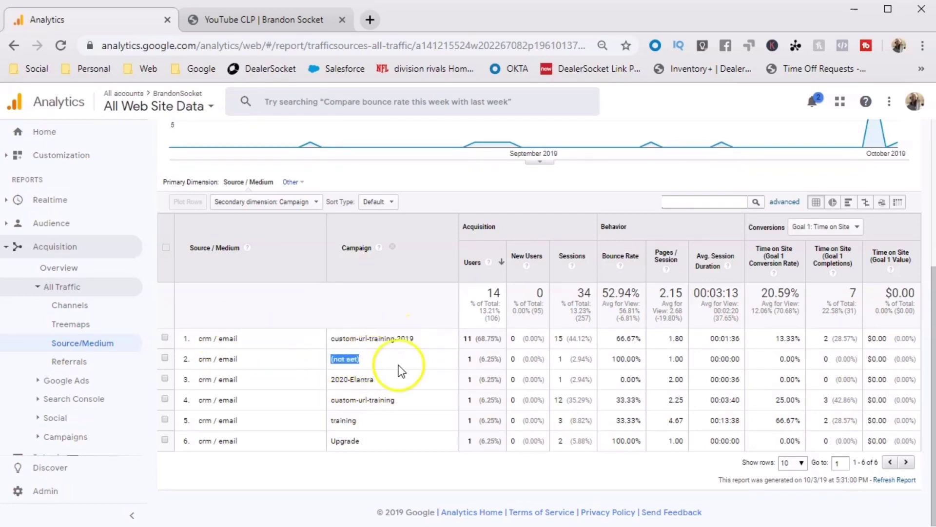
left_click(387, 379)
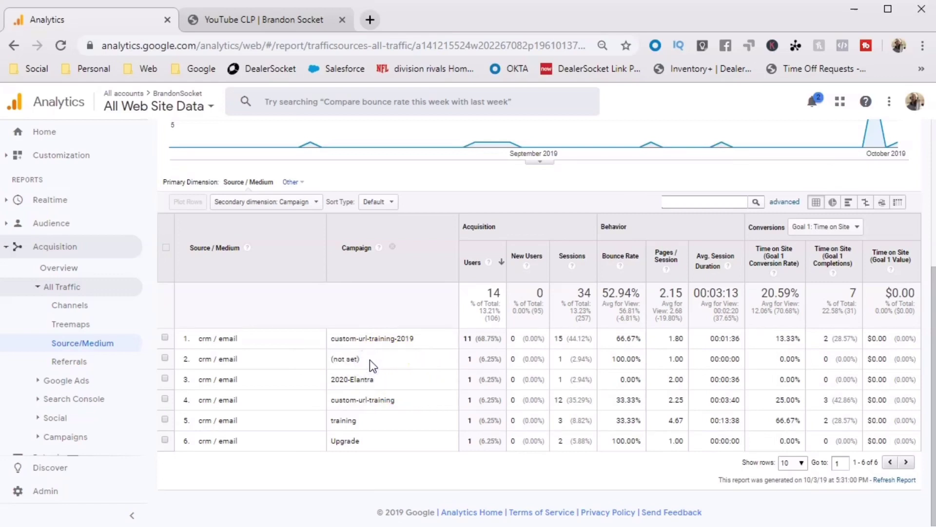
left_click_drag(379, 379, 329, 381)
left_click(388, 380)
left_click(390, 379)
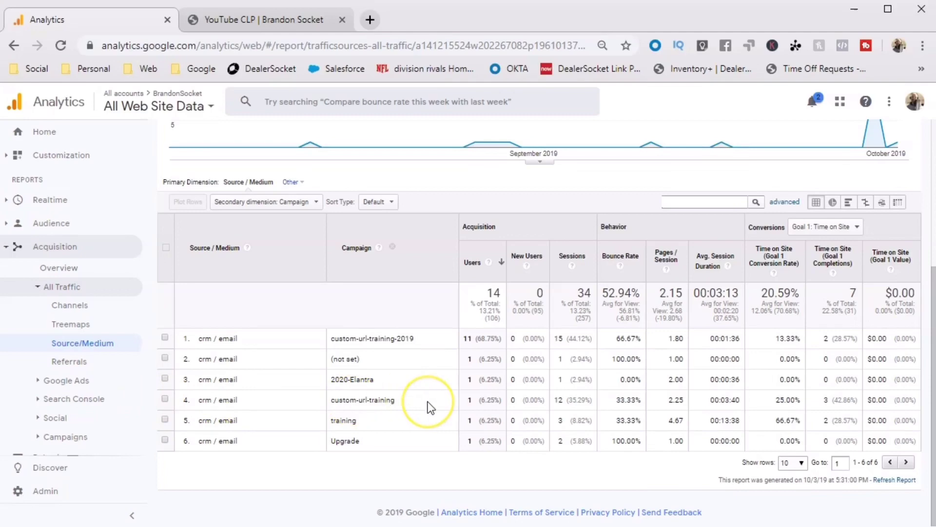
- Switch the secondary dimension from Campaign to Ad Content to see the individual email content
left_click(278, 207)
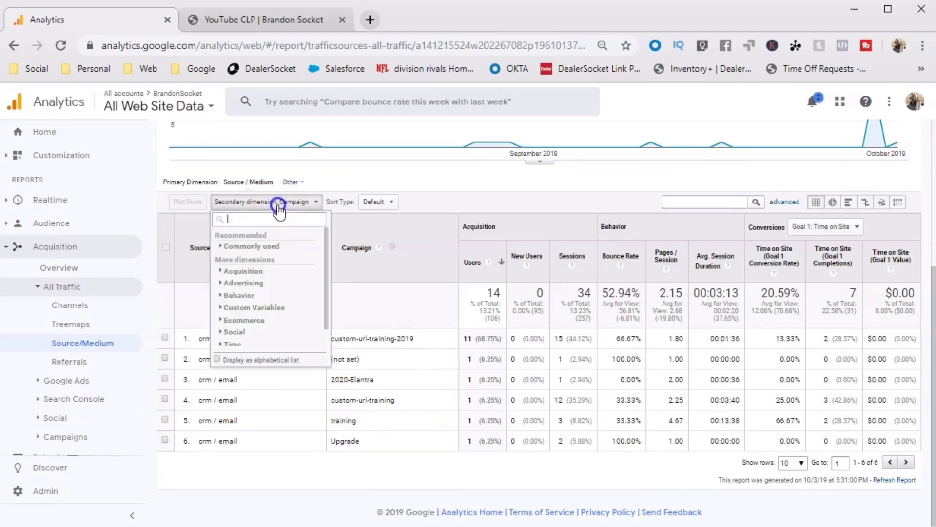
type("ad")
left_click(257, 278)
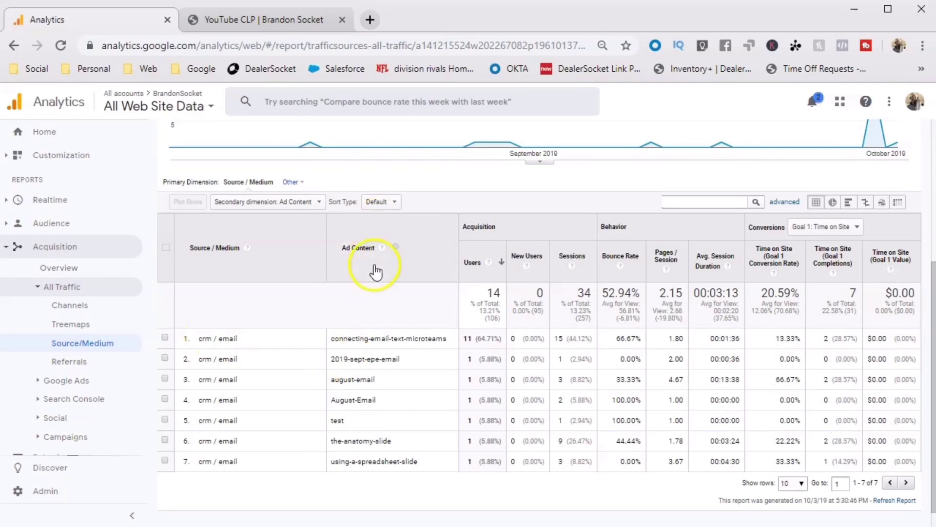
- Set the secondary dimension back to Campaign and review the bounce rate and average session duration
left_click(266, 202)
type("cam")
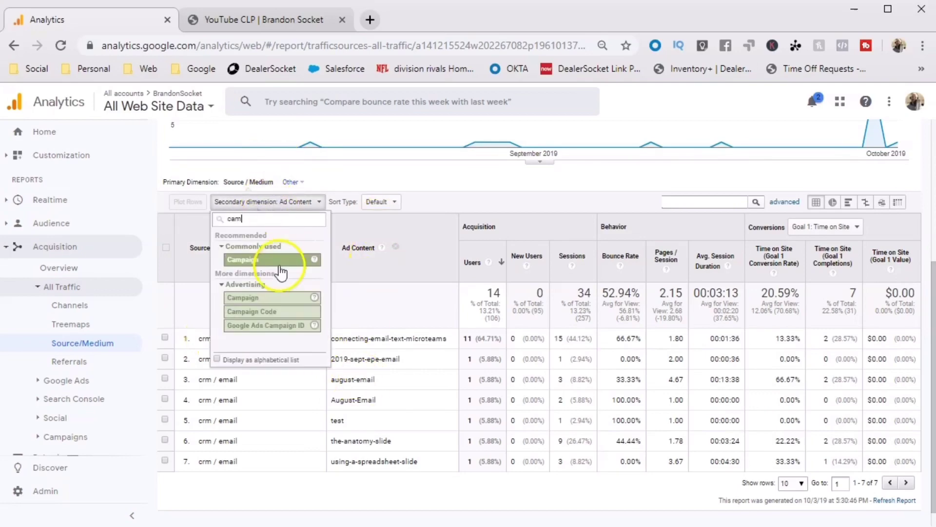
left_click(243, 260)
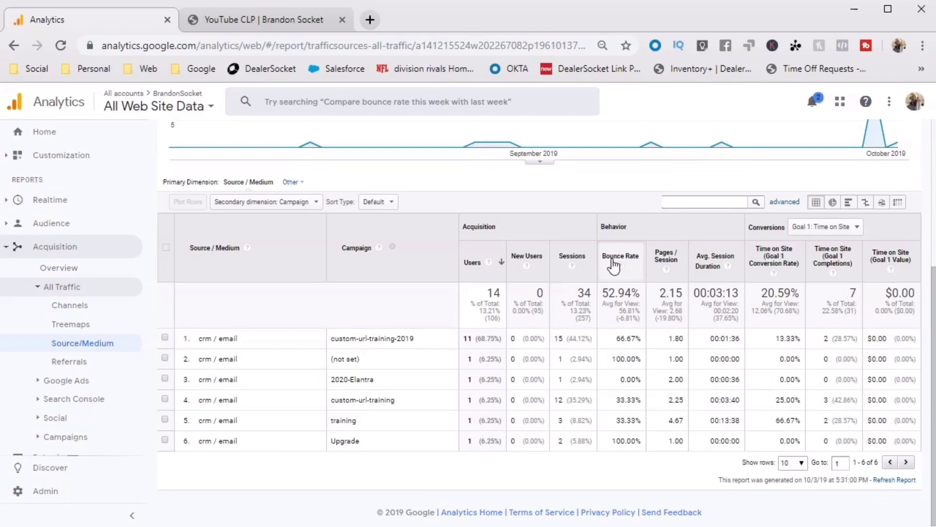
left_click(722, 296)
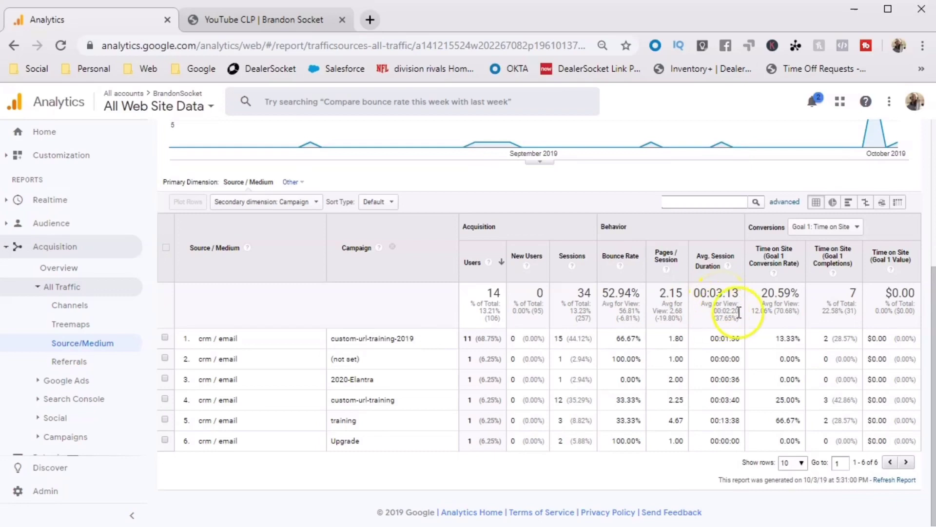
- Open the Behavior Flow report
left_click(19, 247)
left_click(49, 270)
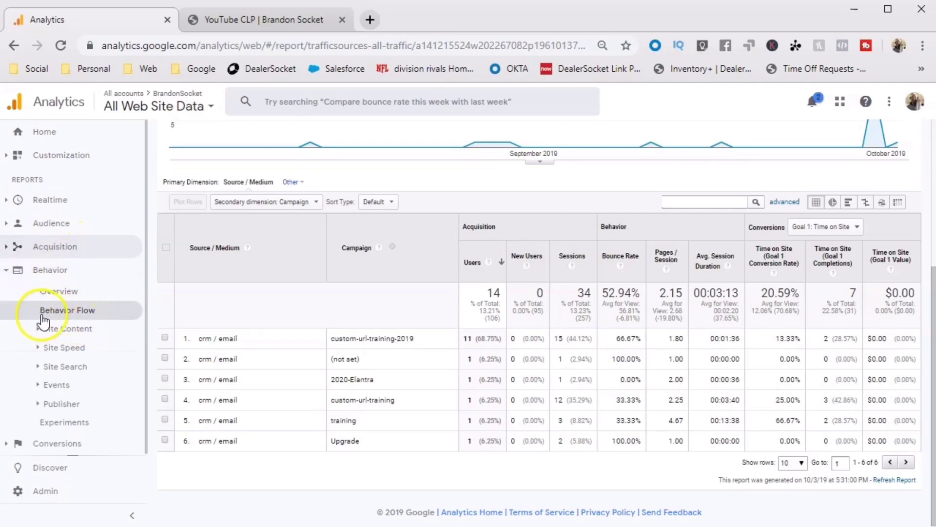
left_click(73, 313)
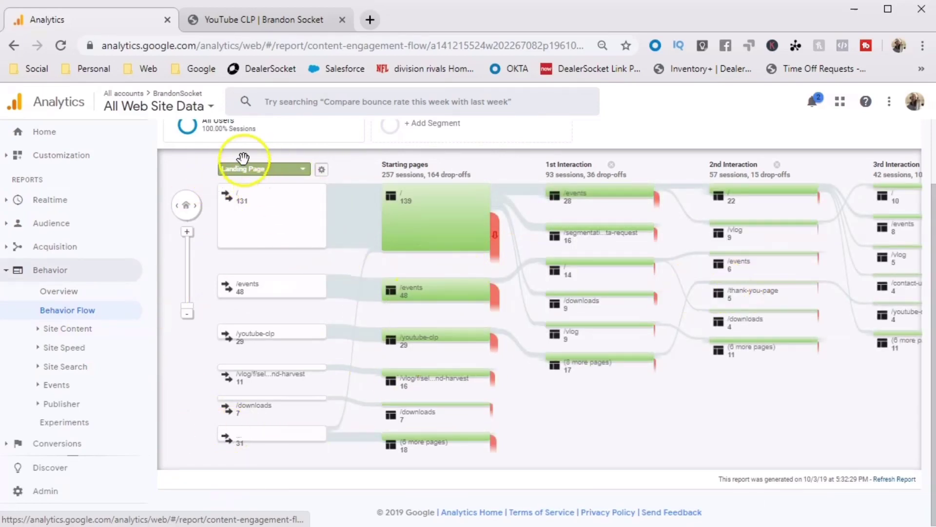
- Set the behavior flow's starting dimension to Campaign and view only the custom-url-training-2019 segment
left_click(253, 171)
type("cam")
left_click(262, 226)
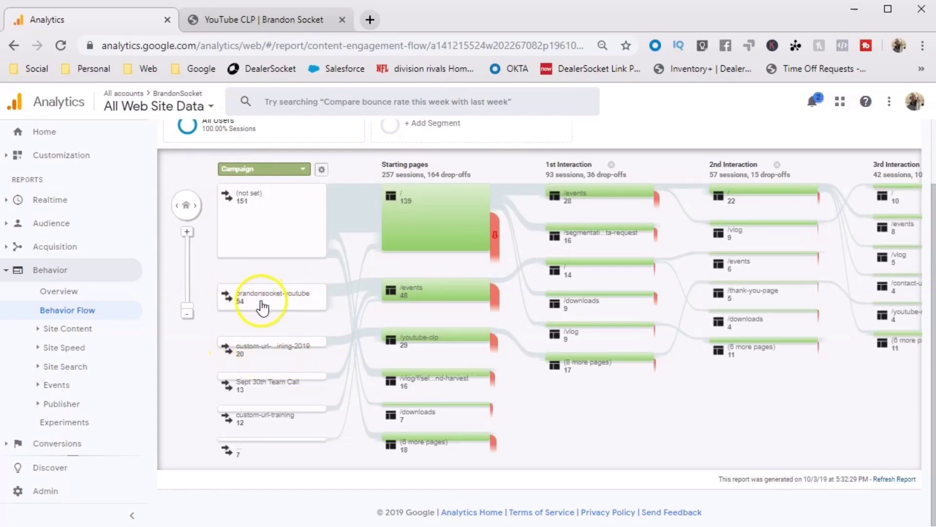
left_click(263, 350)
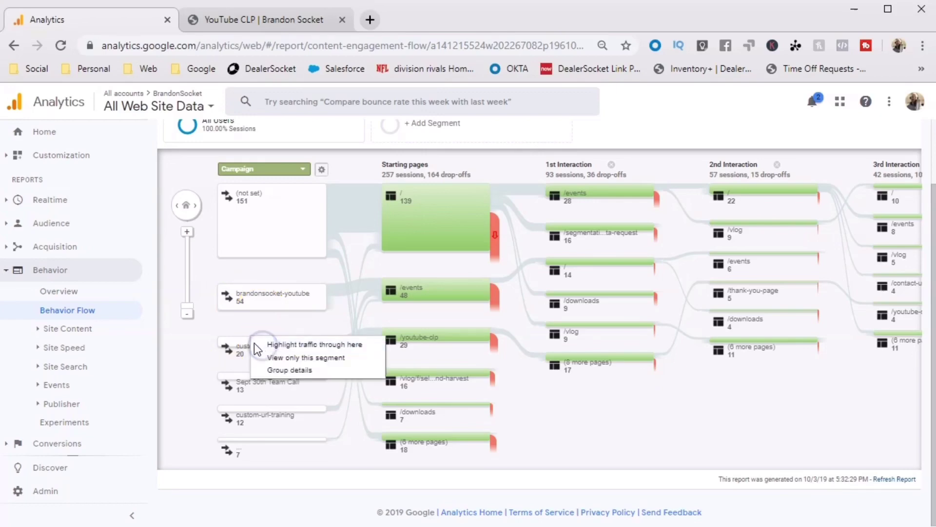
left_click(288, 359)
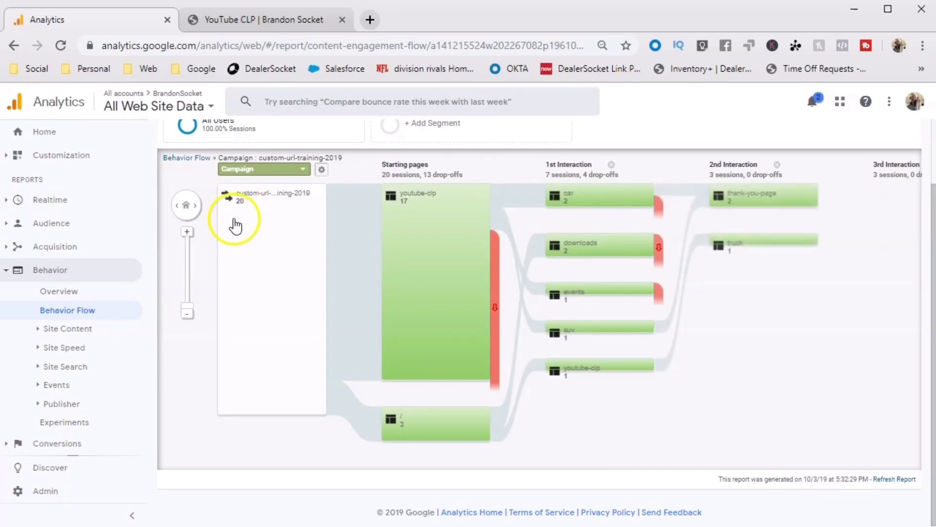
- Return to the full behavior flow and view only the brandonsocket-youtube campaign segment
mouse_move(439, 217)
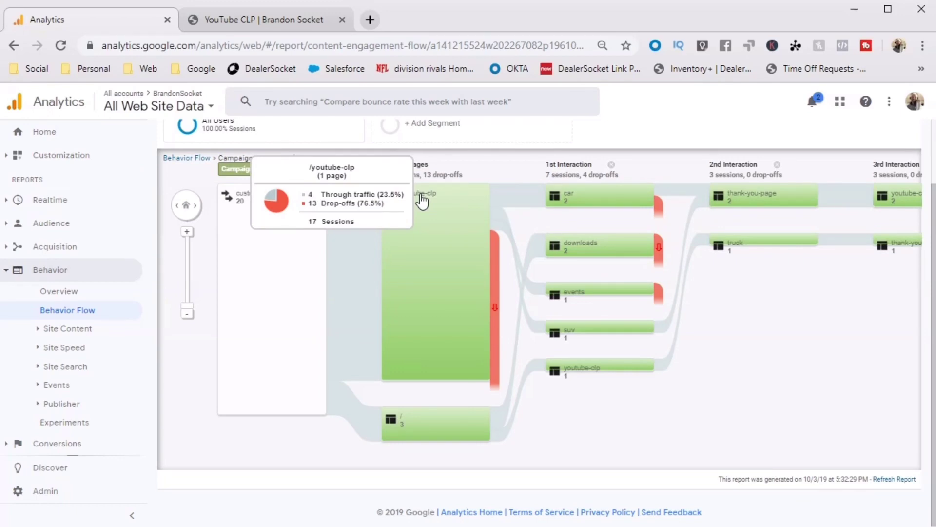
left_click(768, 210)
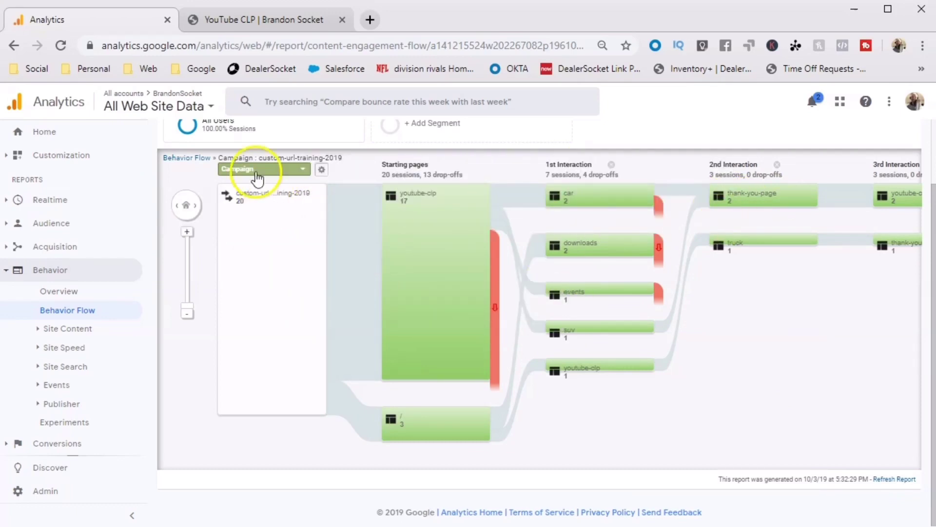
left_click(178, 161)
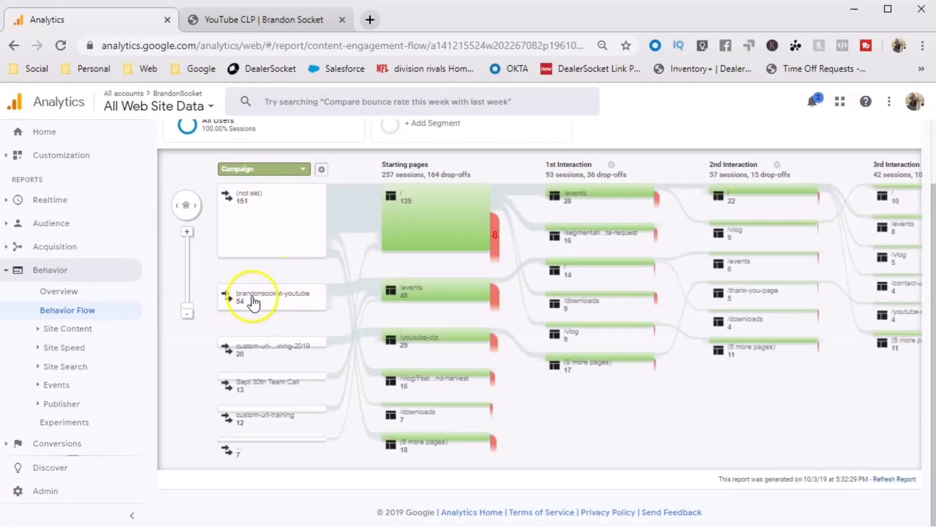
left_click(269, 295)
left_click(296, 303)
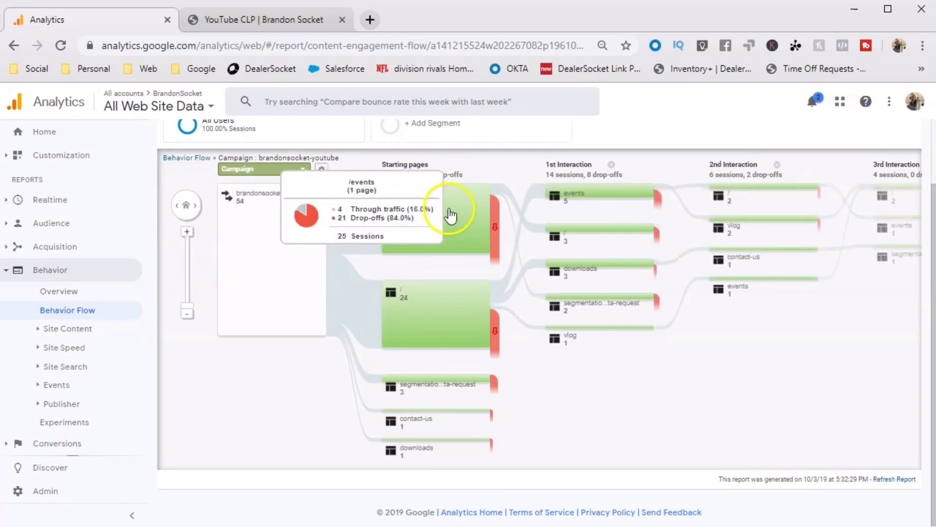
- Highlight the traffic through the events starting page and examine its drop-offs and the pages visited next
mouse_move(495, 227)
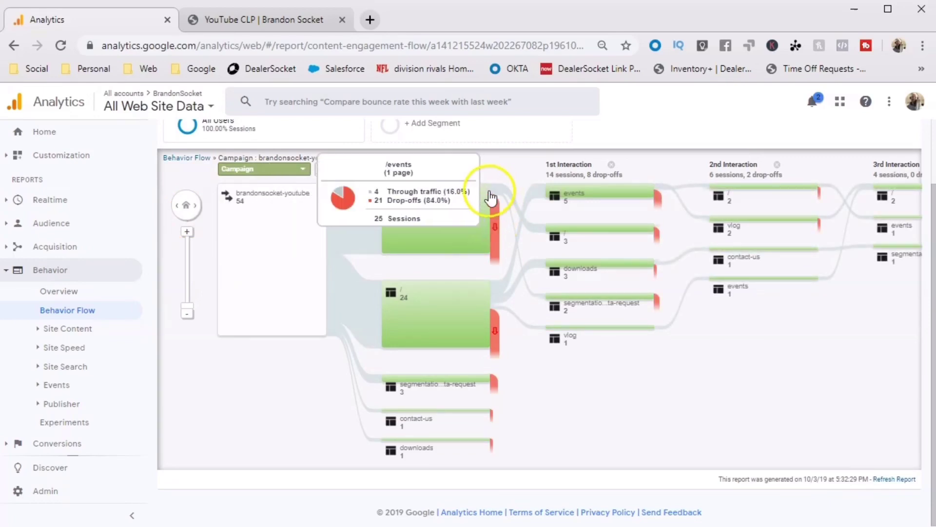
mouse_move(521, 207)
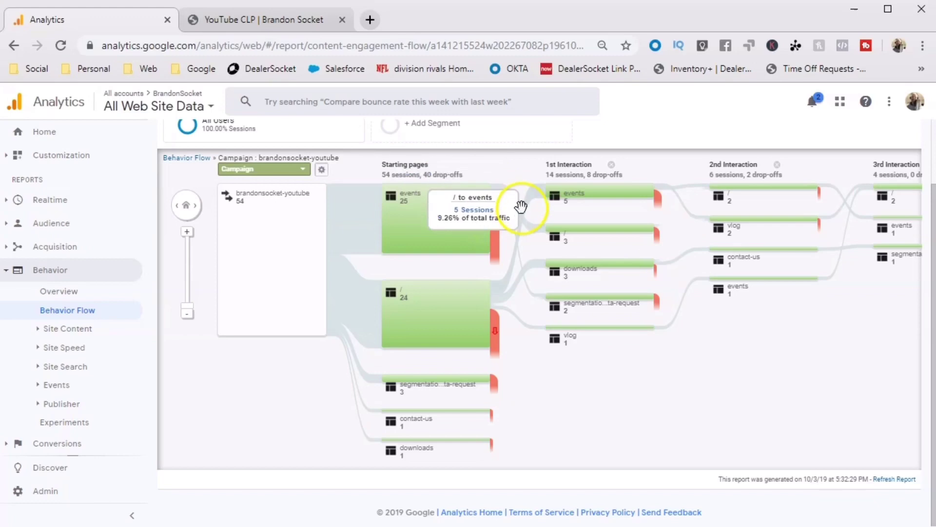
left_click(446, 234)
left_click(446, 233)
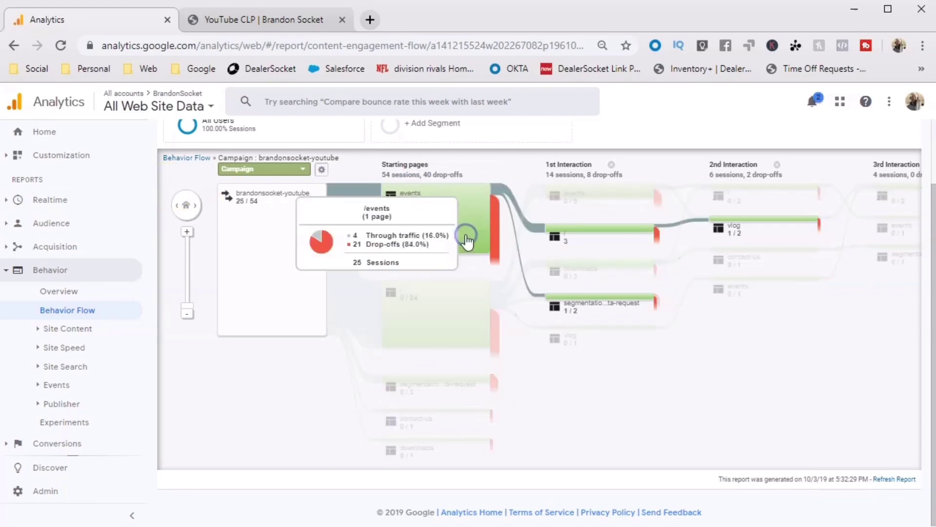
mouse_move(426, 200)
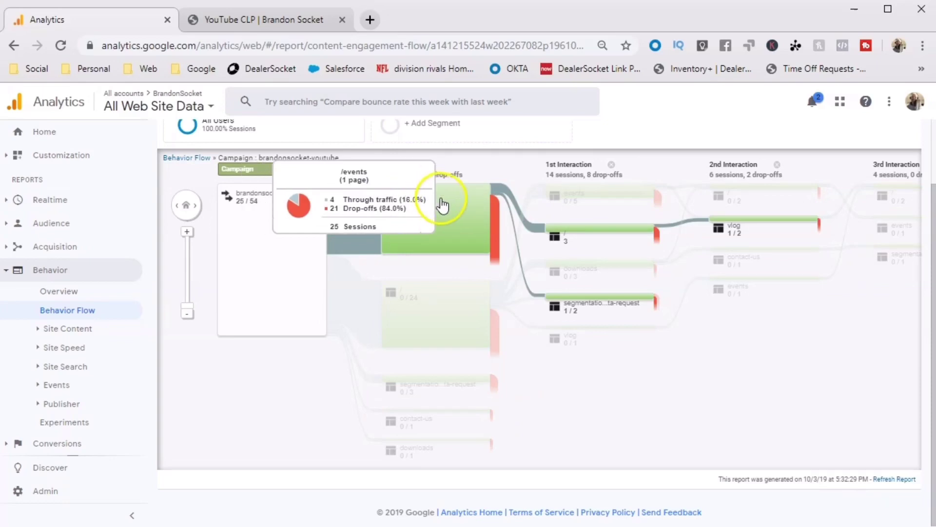
mouse_move(607, 237)
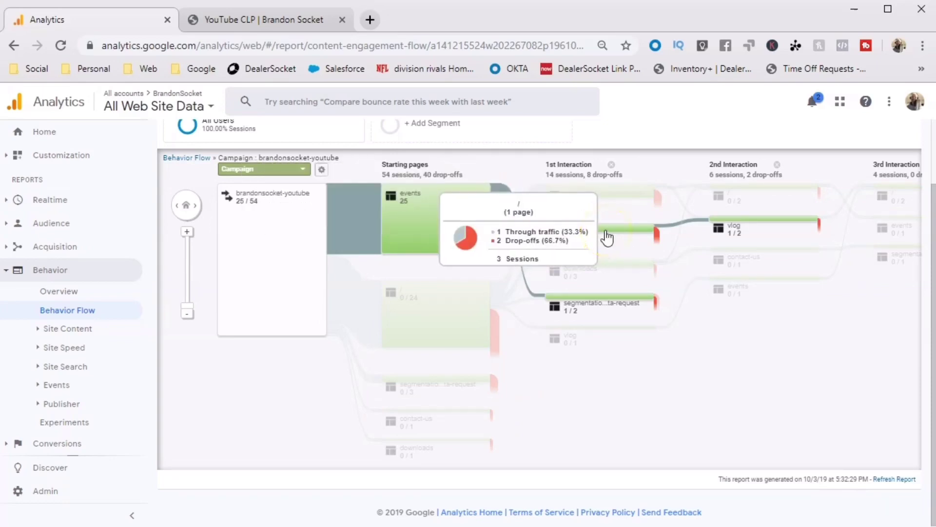
mouse_move(612, 317)
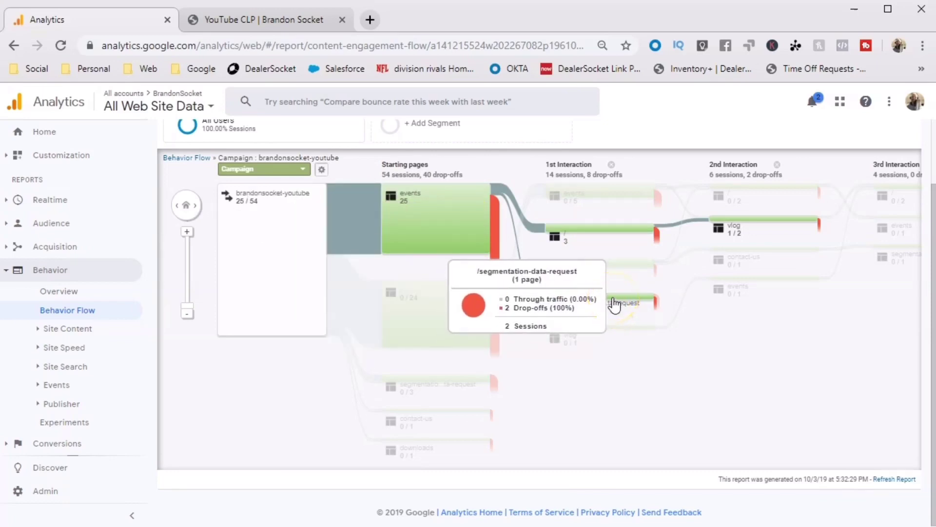
mouse_move(697, 222)
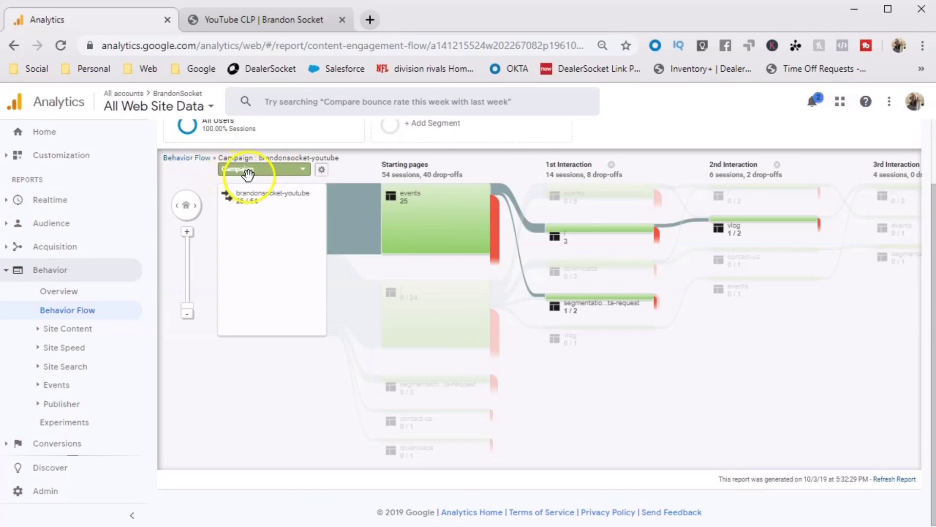
- Go back to all campaigns in the behavior flow and view only the custom-url-training segment
left_click(170, 160)
left_click(197, 160)
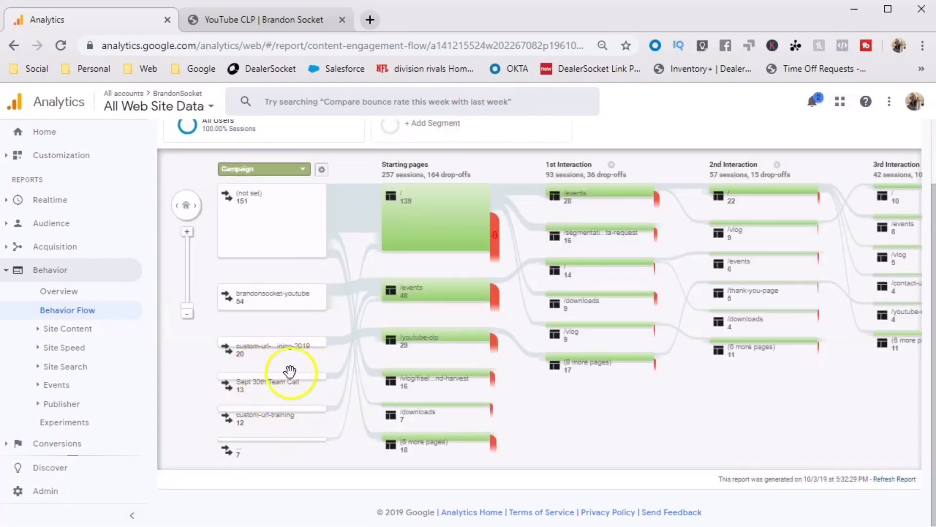
left_click(268, 409)
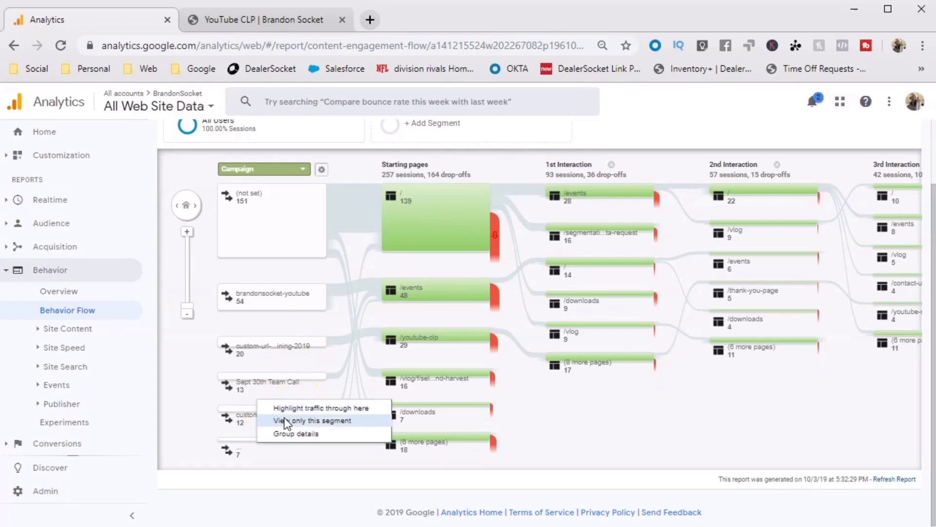
left_click(284, 418)
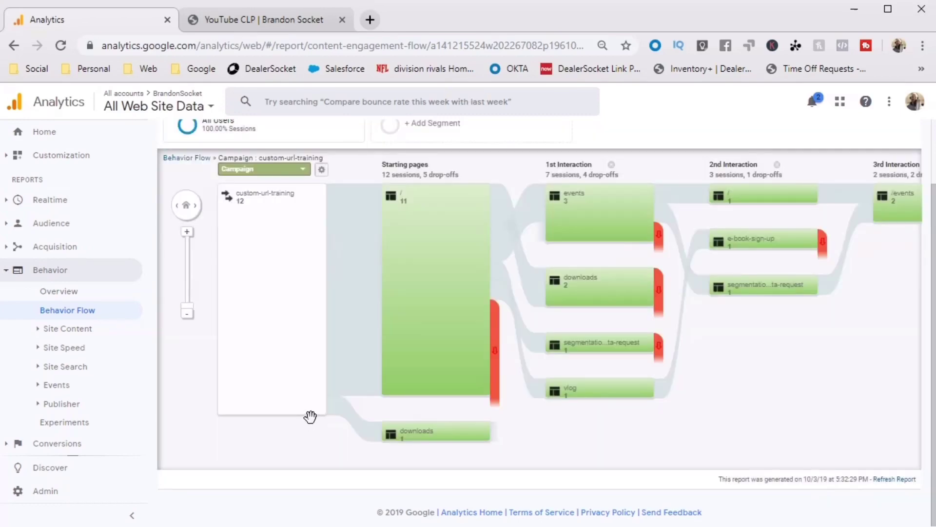
- Examine the through traffic and drop-offs of the custom-url-training pages from the starting page through the third interaction
mouse_move(420, 226)
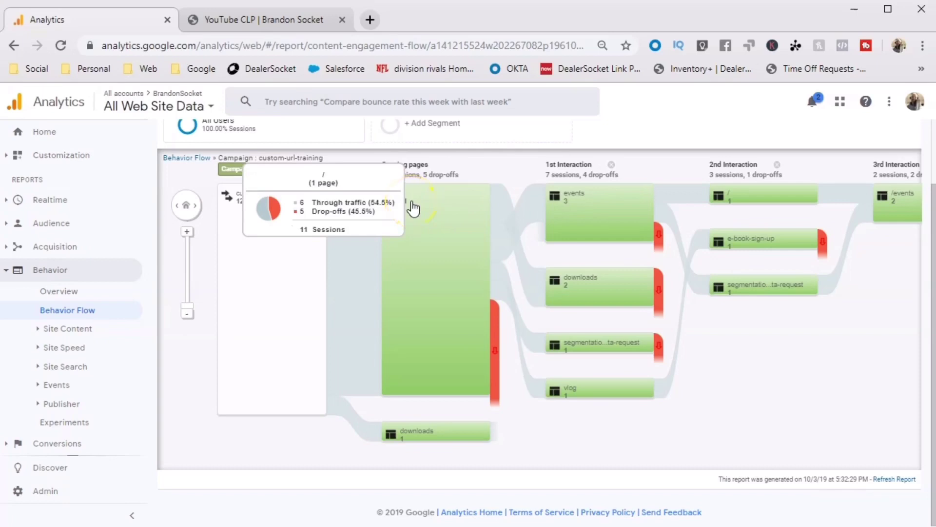
left_click(414, 208)
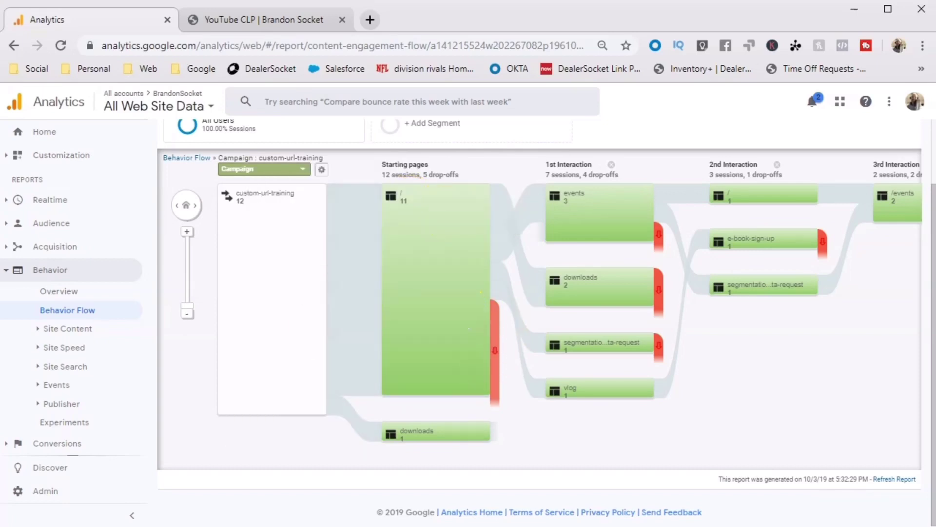
mouse_move(564, 291)
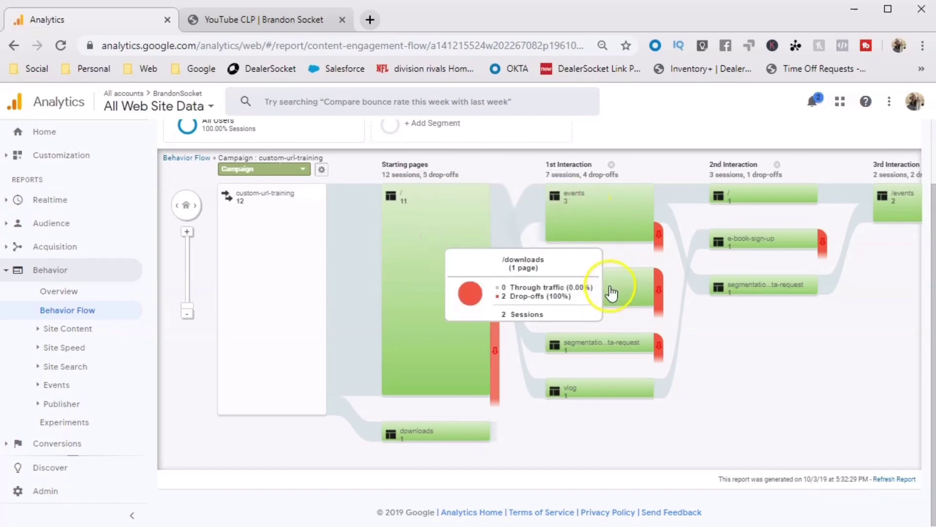
mouse_move(604, 396)
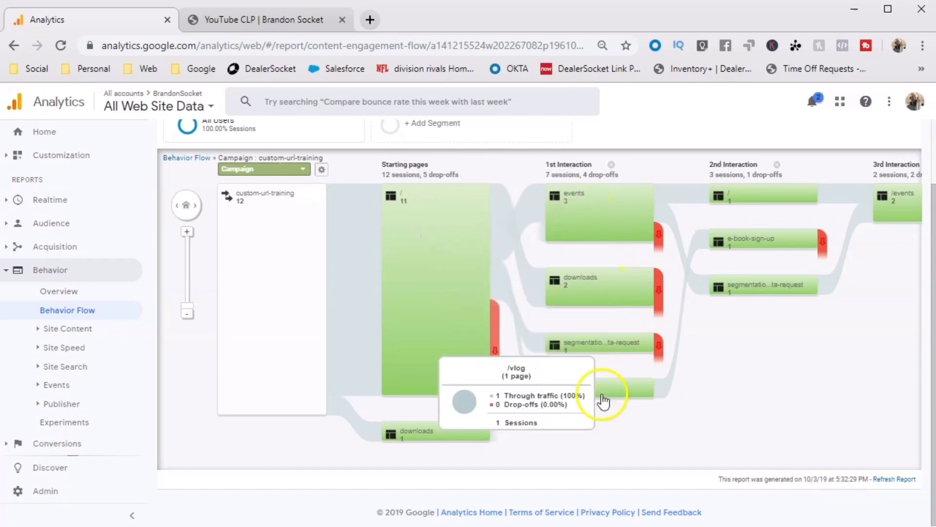
mouse_move(795, 244)
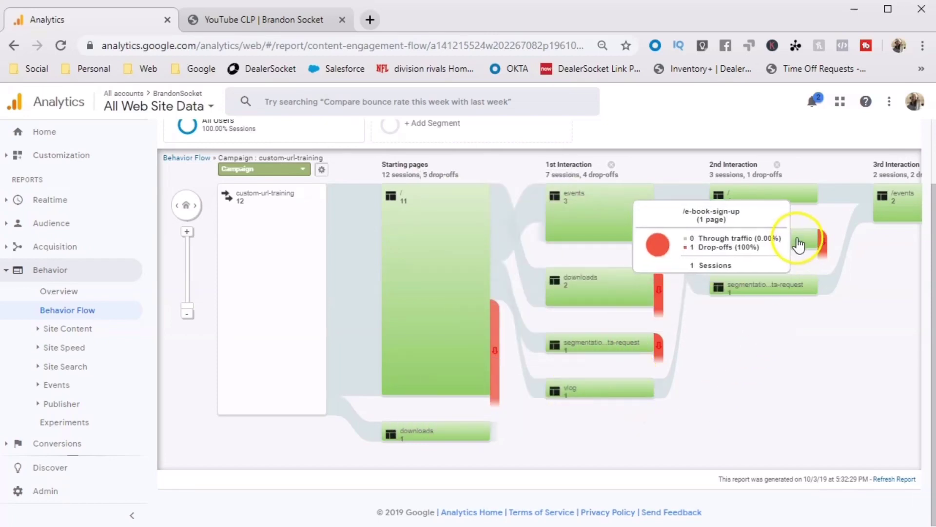
mouse_move(779, 296)
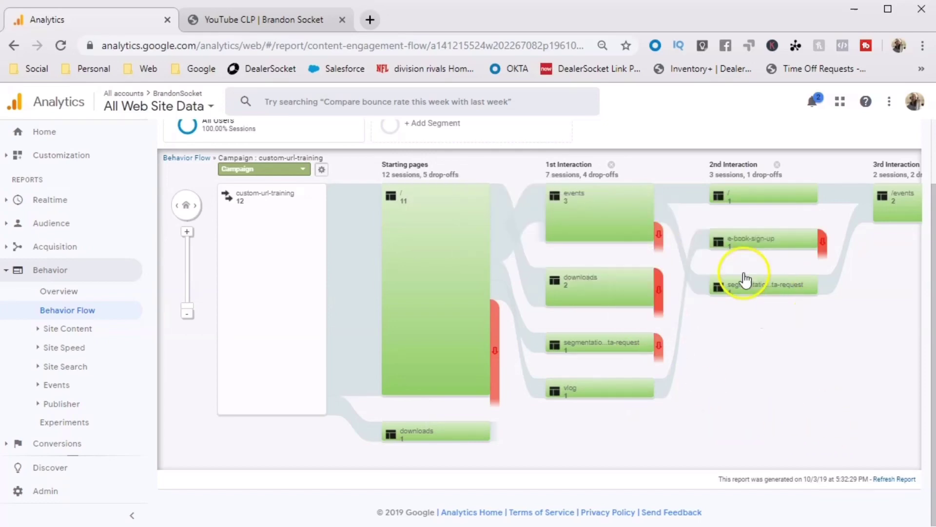
mouse_move(881, 211)
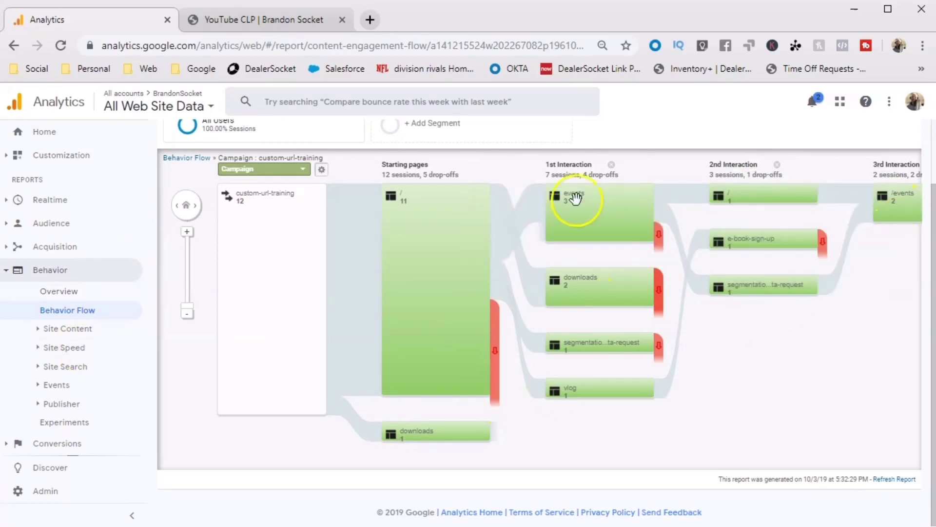
- Open the Acquisition report for all traffic by Source/Medium
left_click(11, 269)
left_click(62, 269)
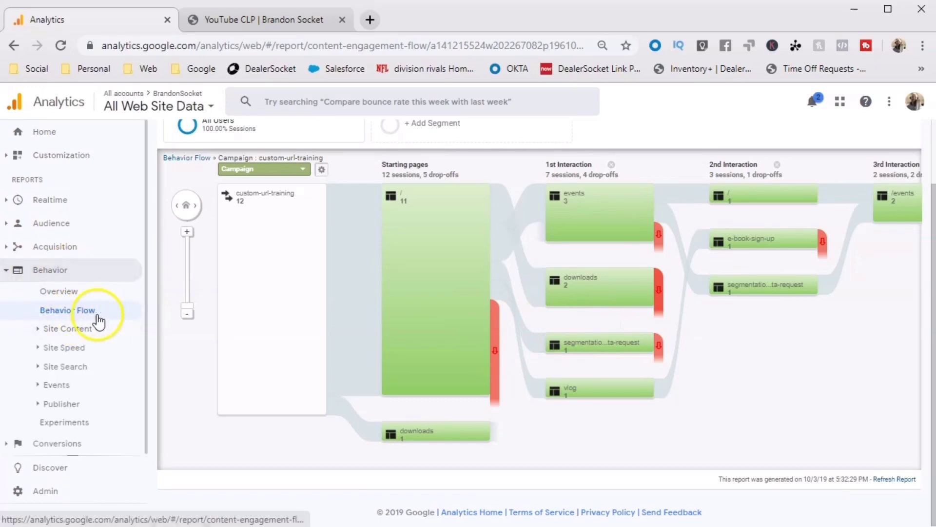
left_click(71, 243)
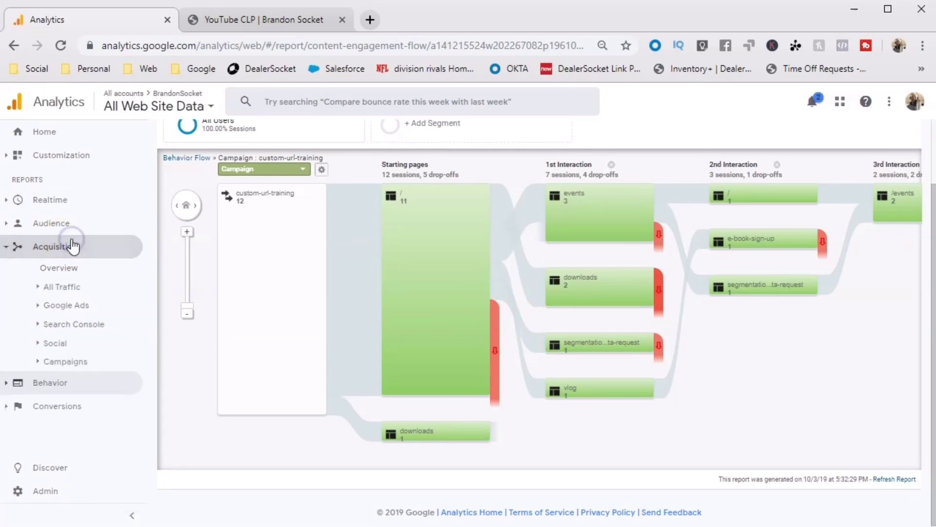
left_click(70, 291)
left_click(72, 291)
left_click(69, 269)
left_click(72, 287)
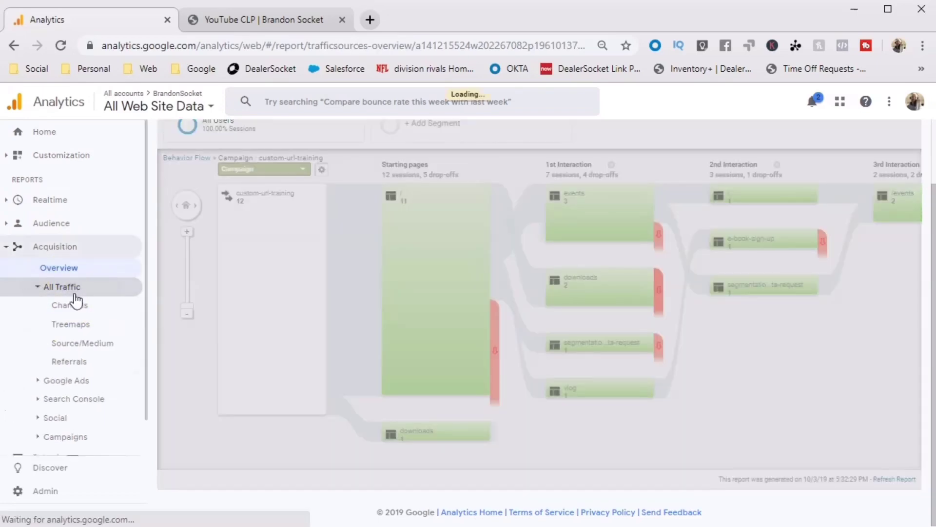
left_click(81, 344)
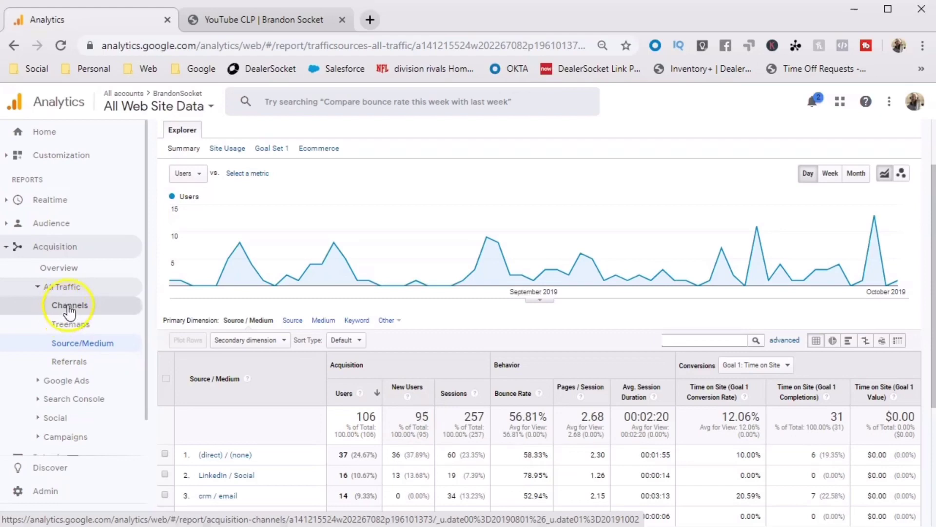
- Open the property's Audiences list under Audience Definitions in the Admin settings
left_click(51, 493)
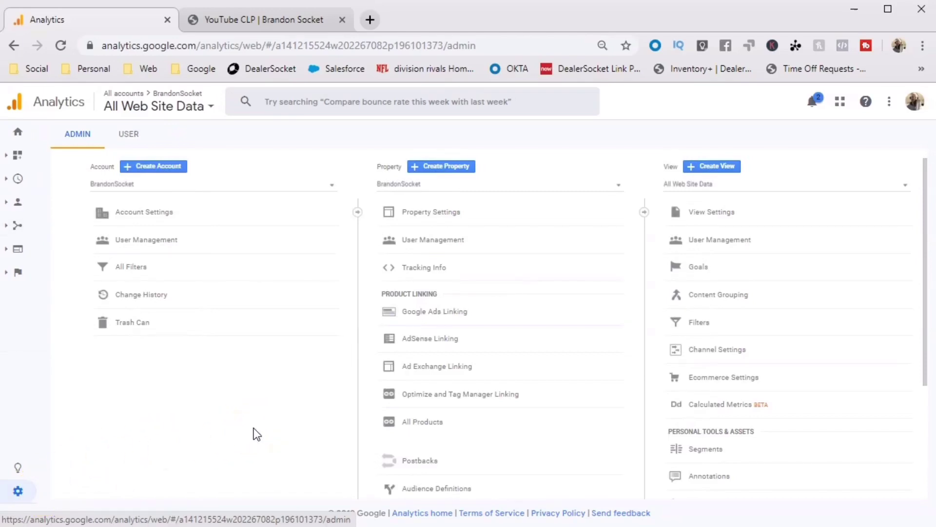
scroll(543, 335, "down", 3)
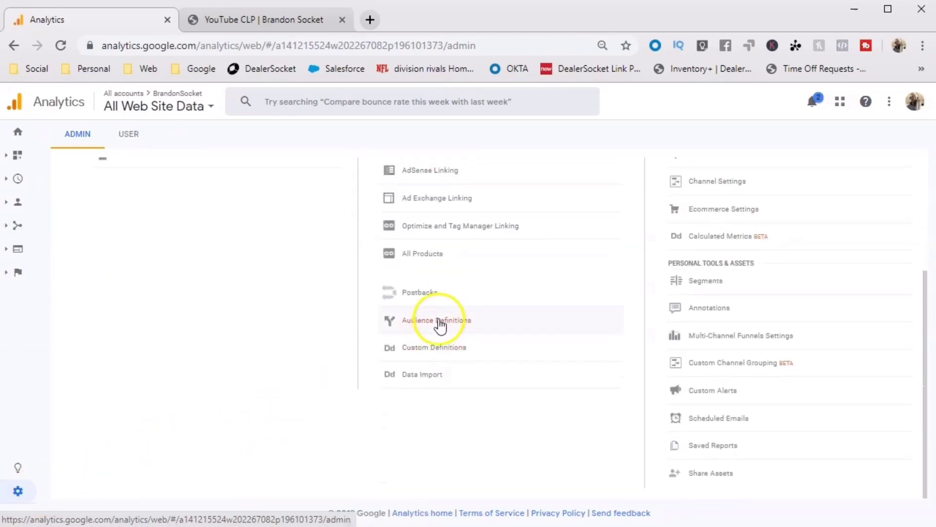
scroll(439, 333, "up", 3)
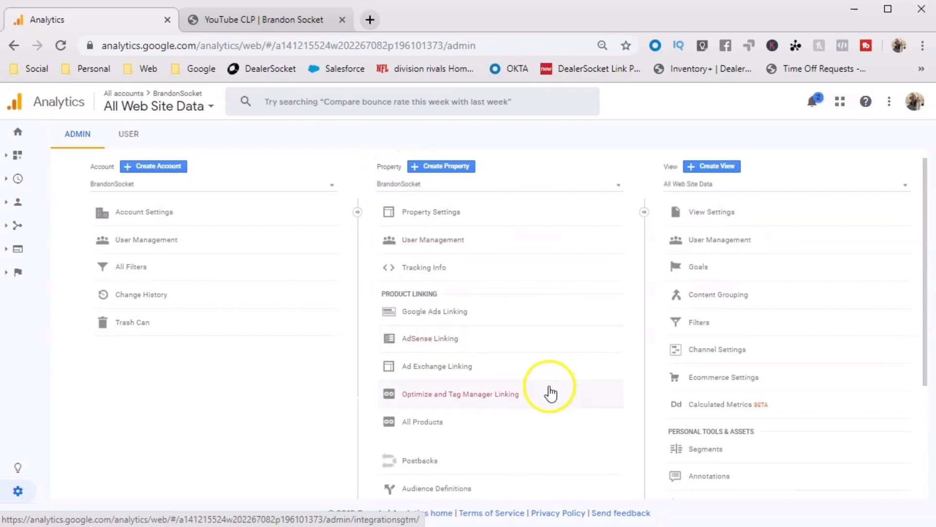
scroll(502, 278, "down", 4)
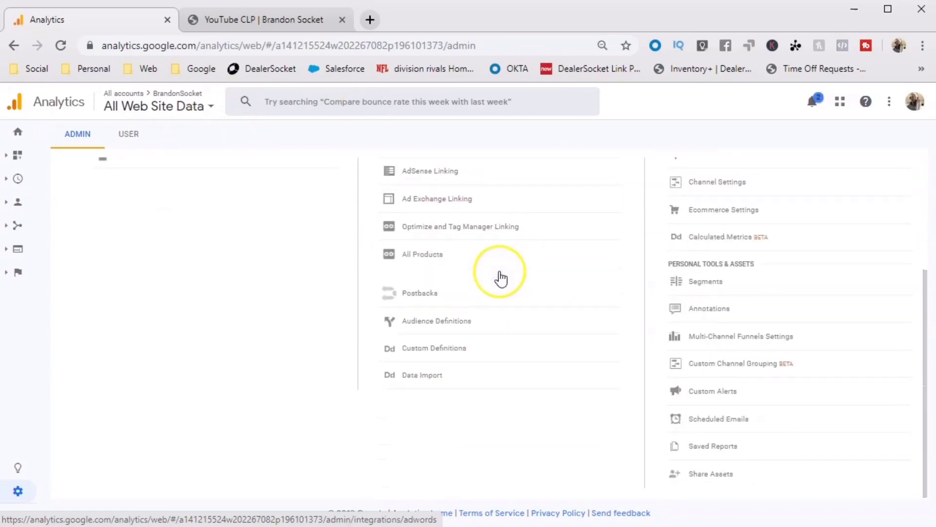
scroll(501, 278, "up", 4)
scroll(501, 277, "down", 2)
scroll(439, 195, "up", 2)
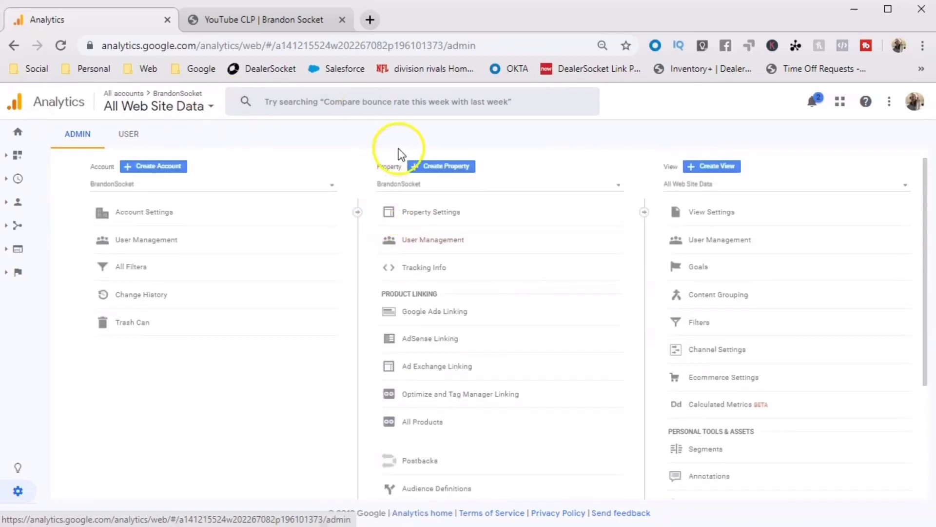
scroll(433, 205, "down", 3)
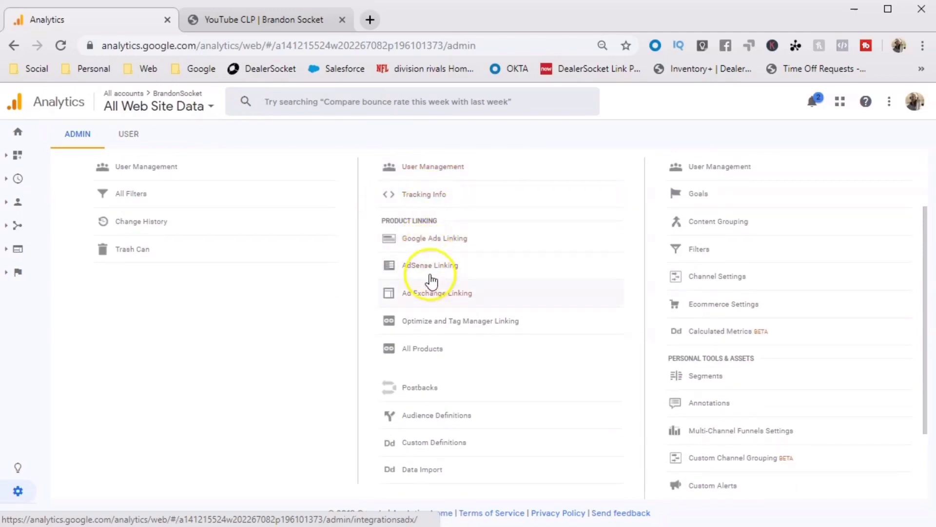
left_click(440, 425)
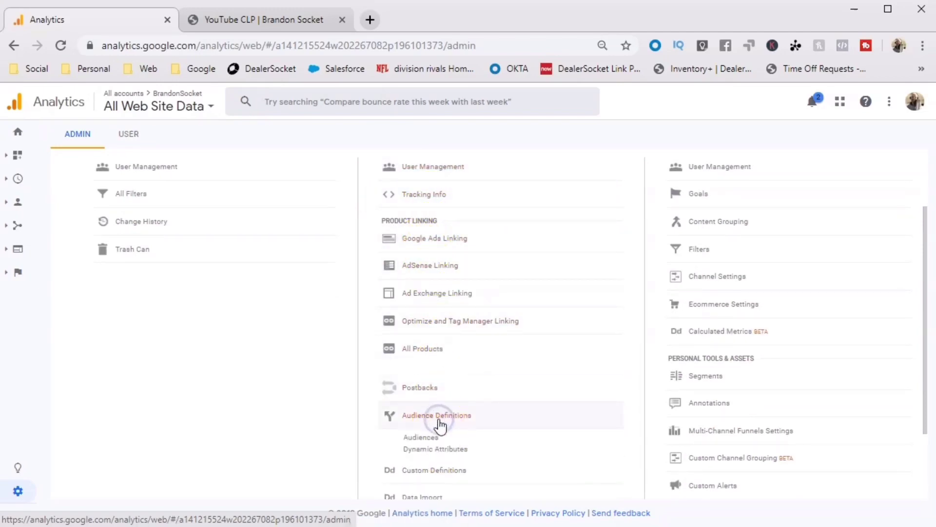
left_click(431, 438)
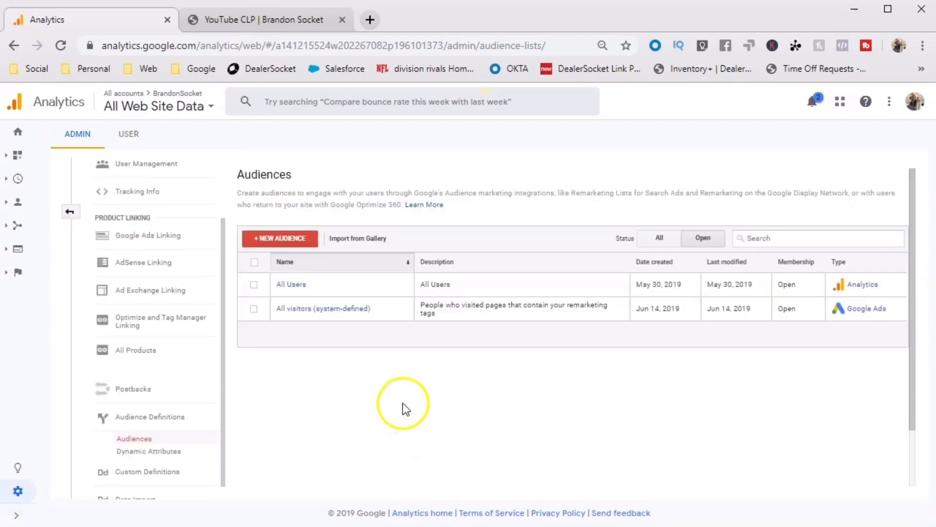
- Start a new audience with a custom definition and open the Traffic Sources criteria in the Audience Builder
left_click(281, 239)
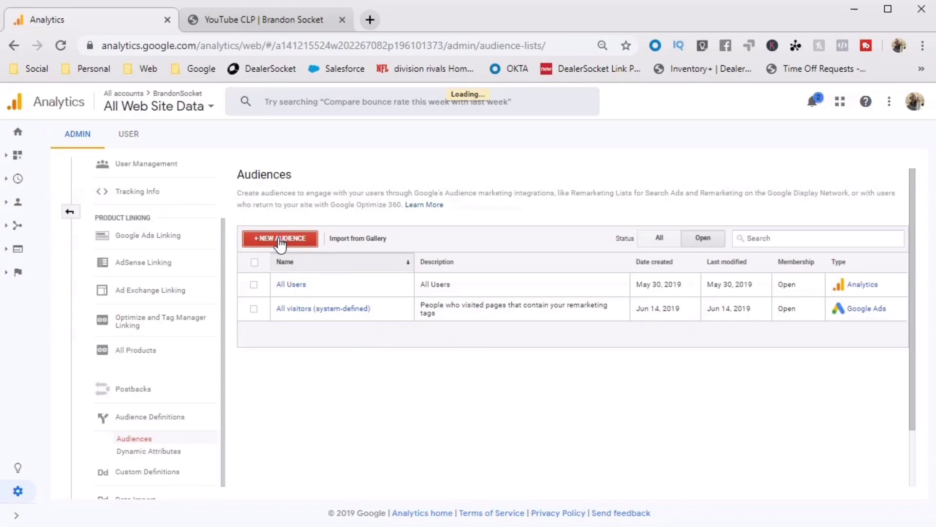
scroll(639, 263, "down", 2)
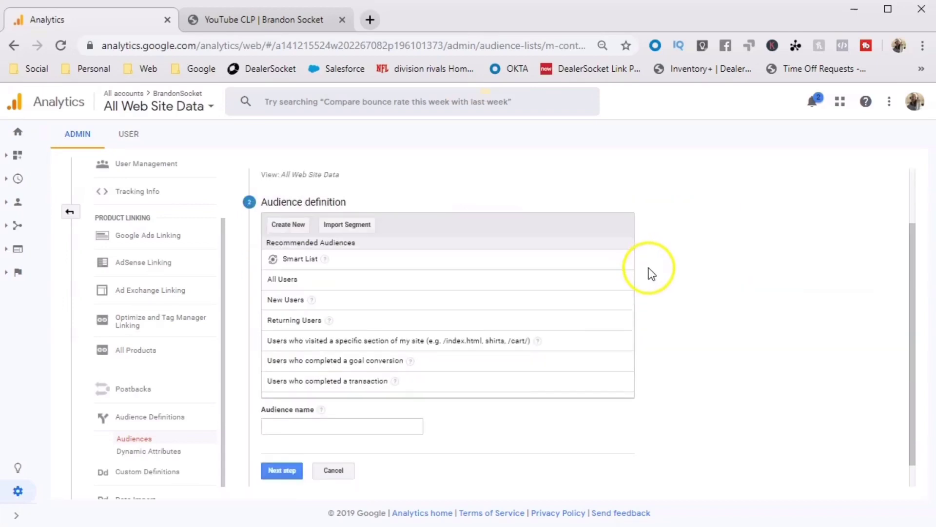
left_click(295, 229)
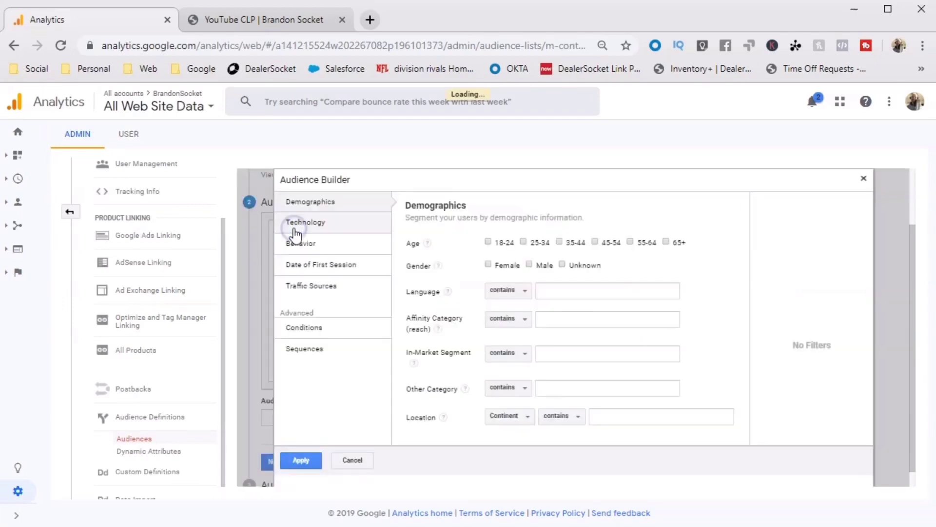
left_click(309, 285)
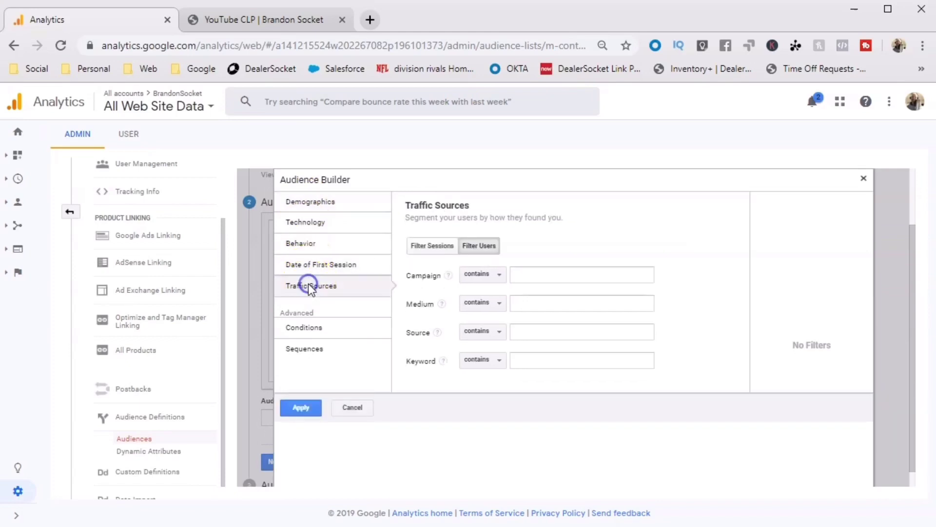
- Define the audience by campaign custom-url-training-2019, medium email and source crm, and apply the definition
left_click(530, 273)
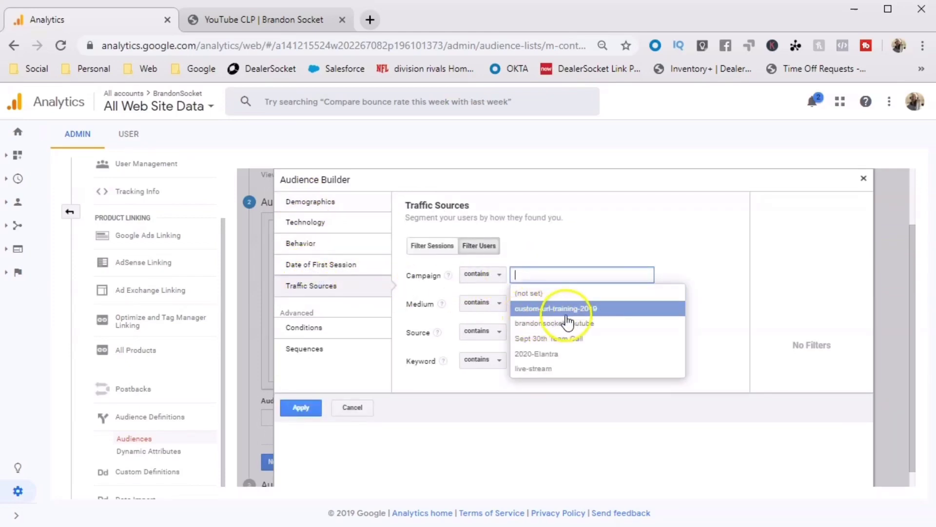
left_click(590, 311)
left_click(573, 303)
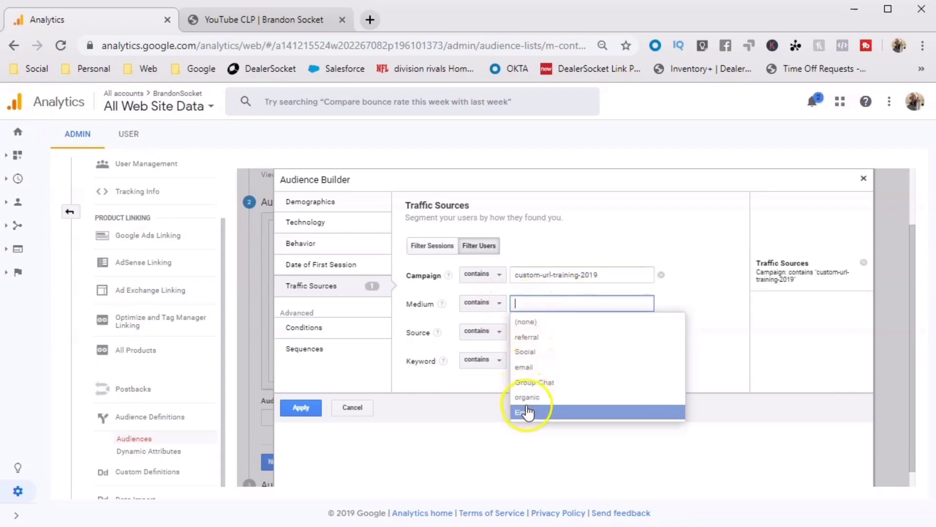
left_click(538, 375)
left_click(532, 331)
left_click(528, 379)
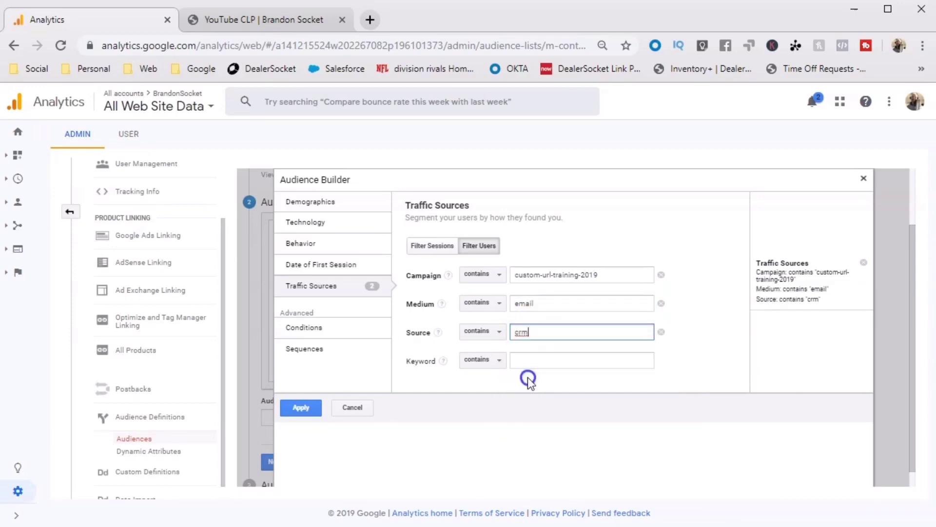
left_click(533, 359)
left_click(719, 361)
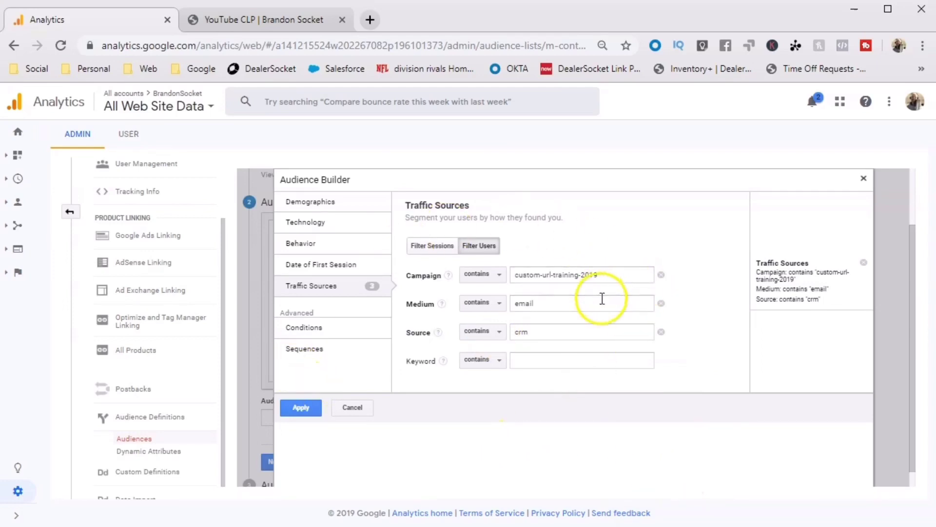
left_click(301, 408)
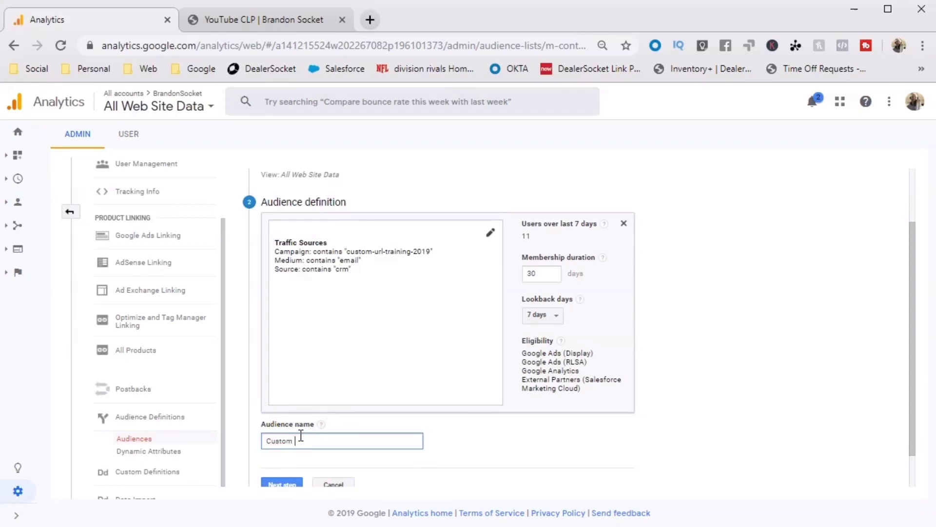
- Name the audience Custom URL and continue to the audience destinations
scroll(460, 435, "down", 1)
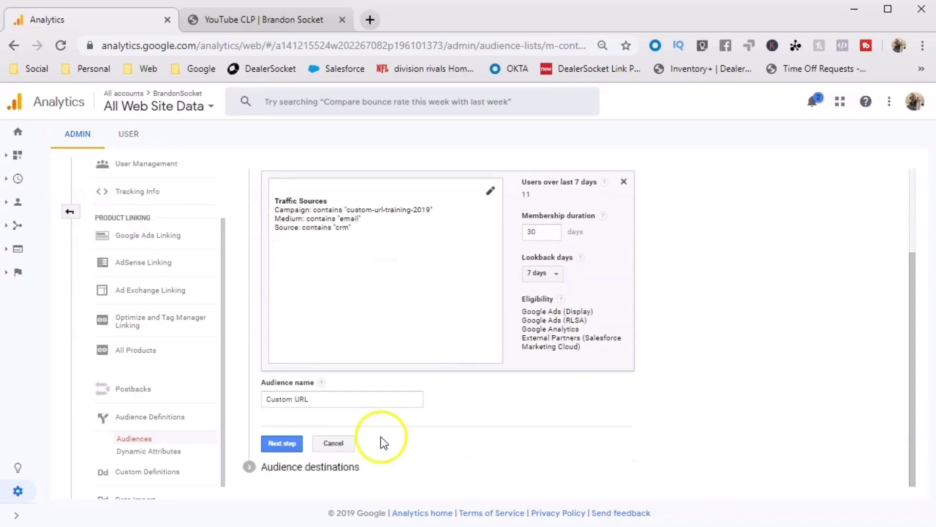
left_click(276, 441)
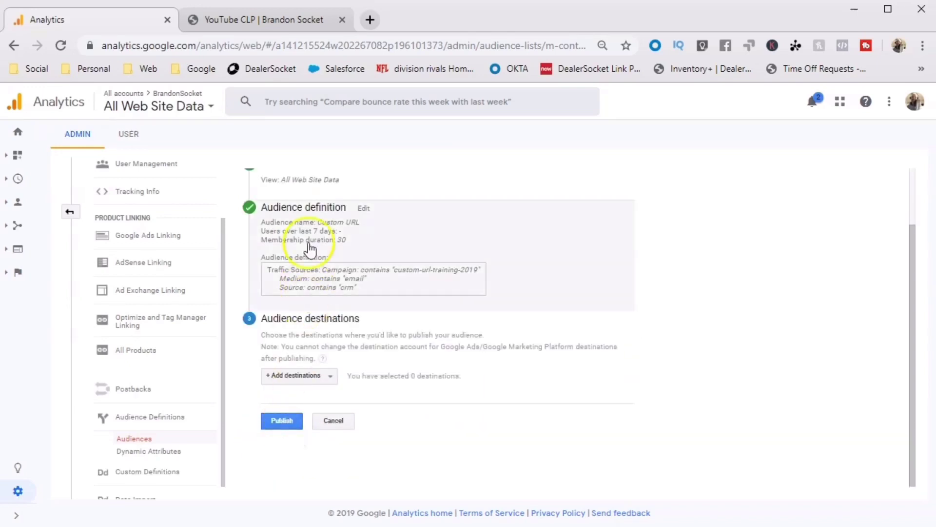
- Add the Analytics property and the linked Google Ads account as destinations and publish the audience
left_click(334, 379)
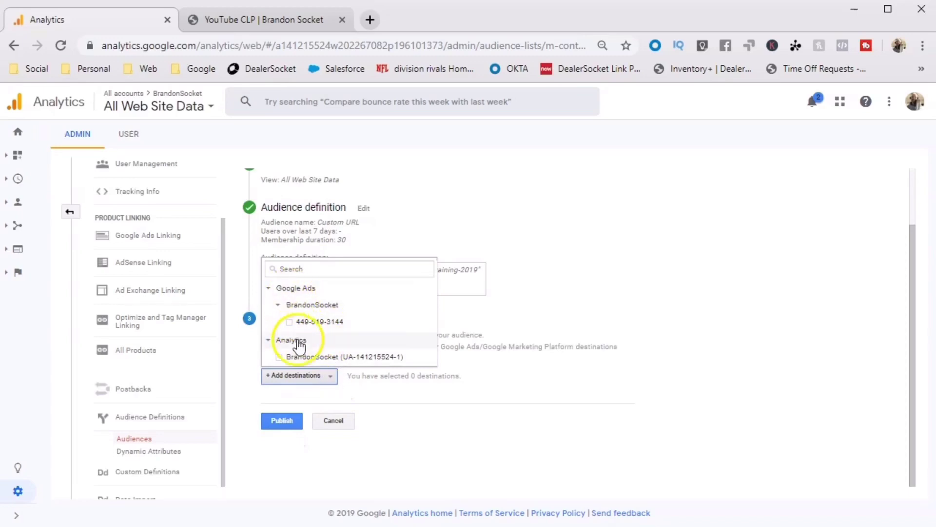
left_click(279, 360)
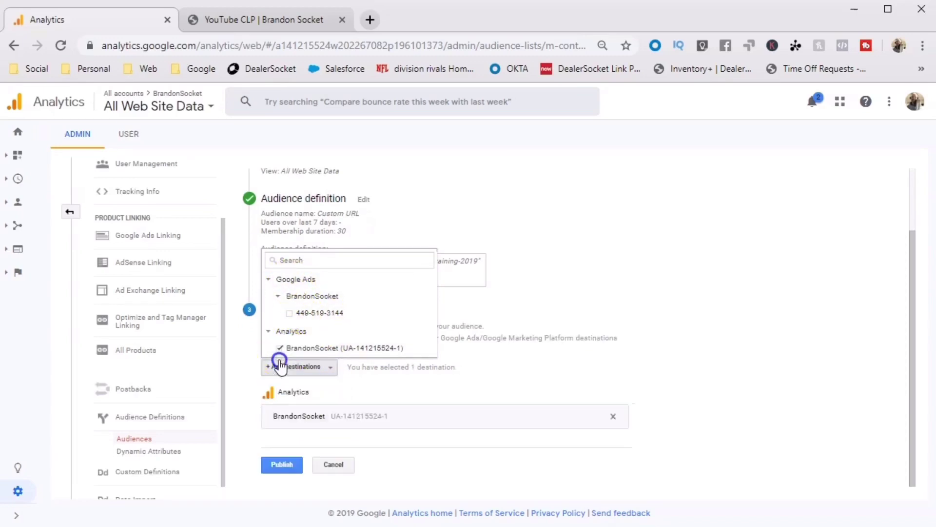
left_click(290, 313)
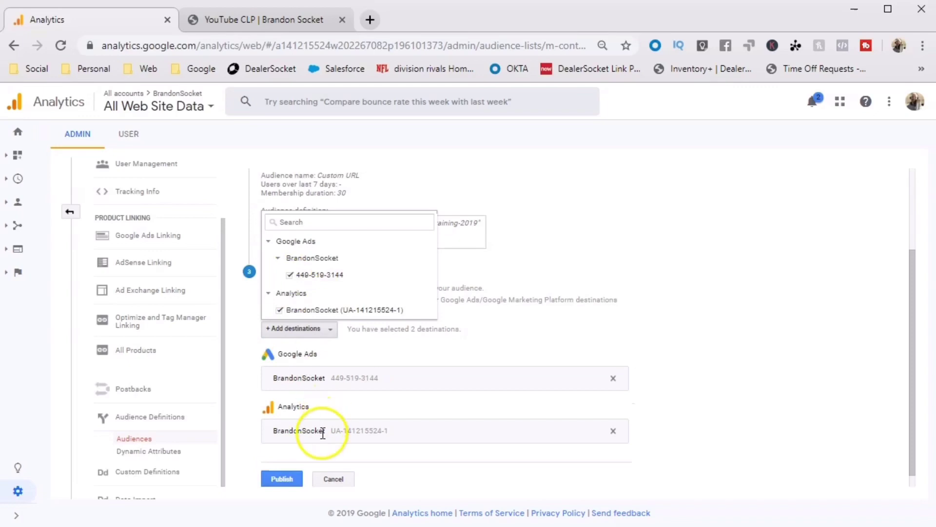
left_click(287, 487)
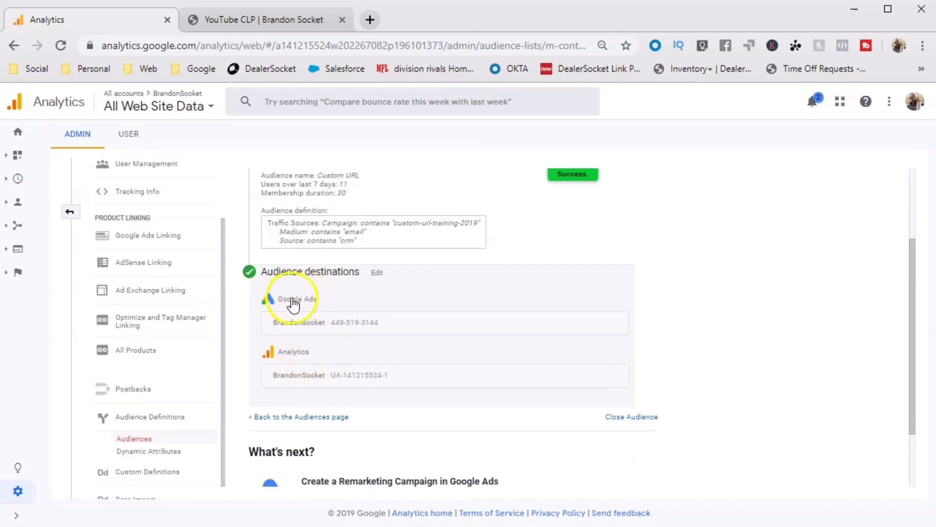
- Open Google Ads in a new browser tab and enter the account from its home page
key("ctrl+t")
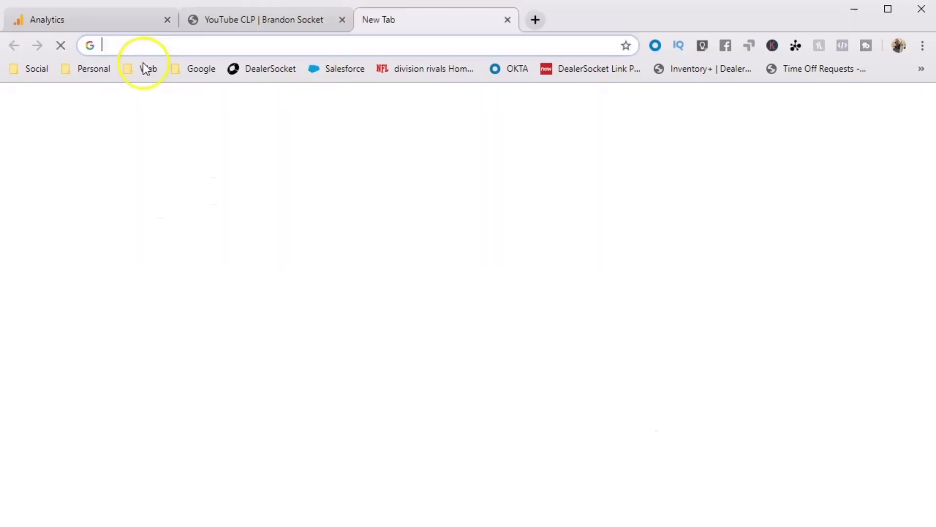
left_click(197, 68)
left_click(213, 110)
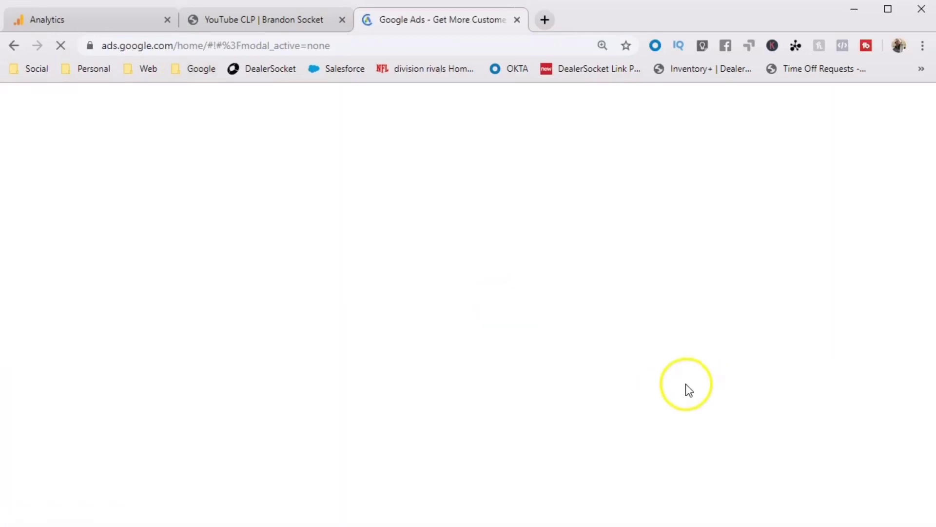
left_click(917, 113)
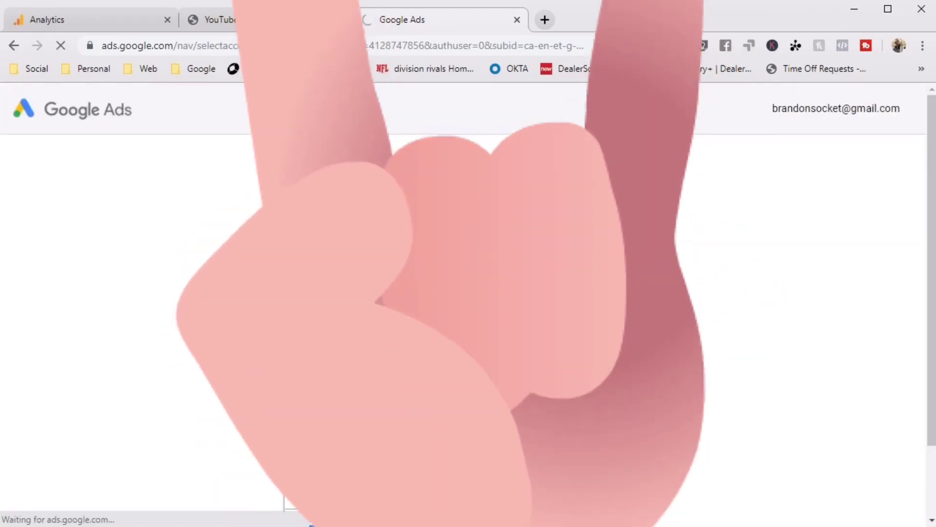
- Open the Audience manager in the shared library and locate the Custom URL audience in the audience lists
left_click(598, 109)
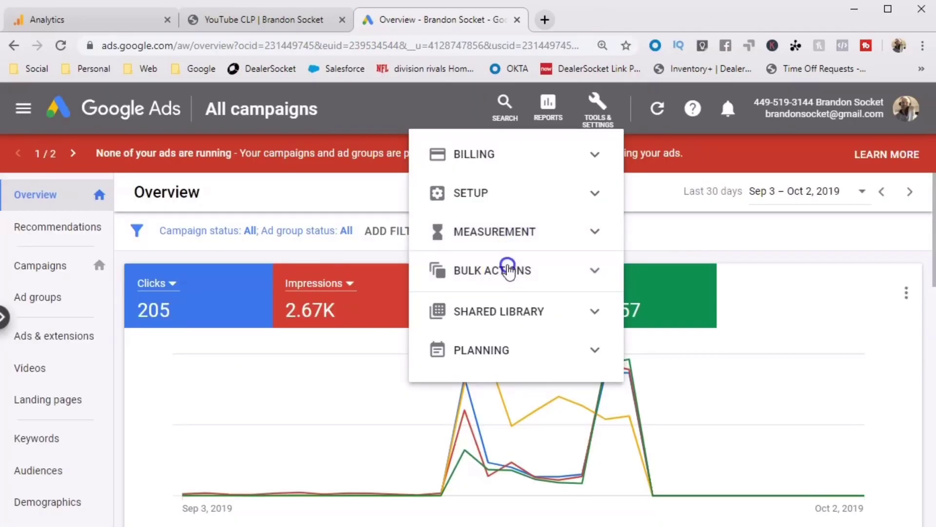
left_click(504, 268)
left_click(505, 268)
left_click(510, 312)
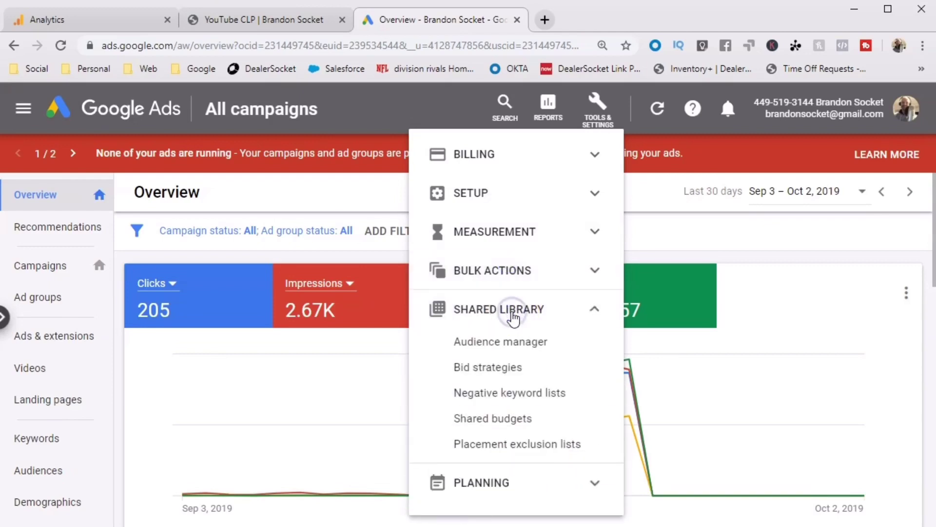
left_click(502, 337)
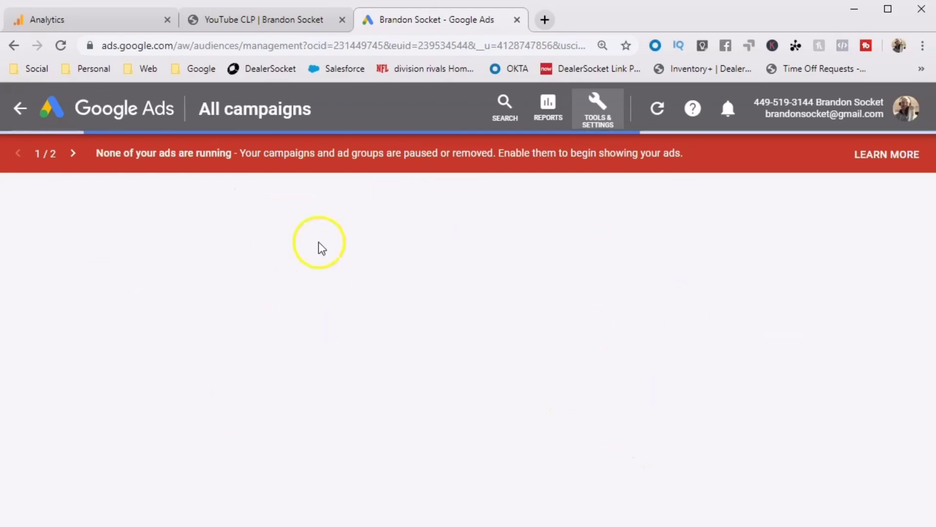
scroll(312, 324, "down", 2)
scroll(331, 319, "down", 3)
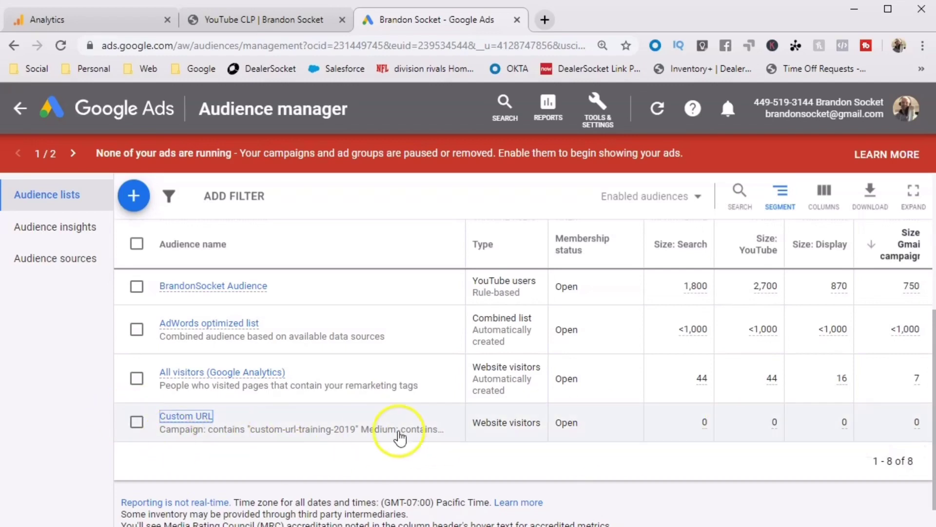
mouse_move(171, 428)
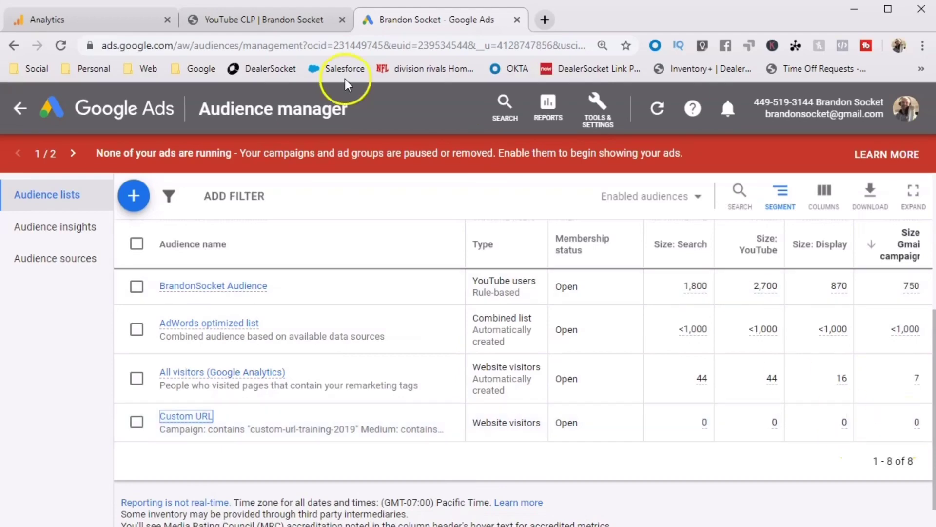
- Switch to the YouTube CLP landing page and highlight its full UTM-tagged URL
left_click(205, 25)
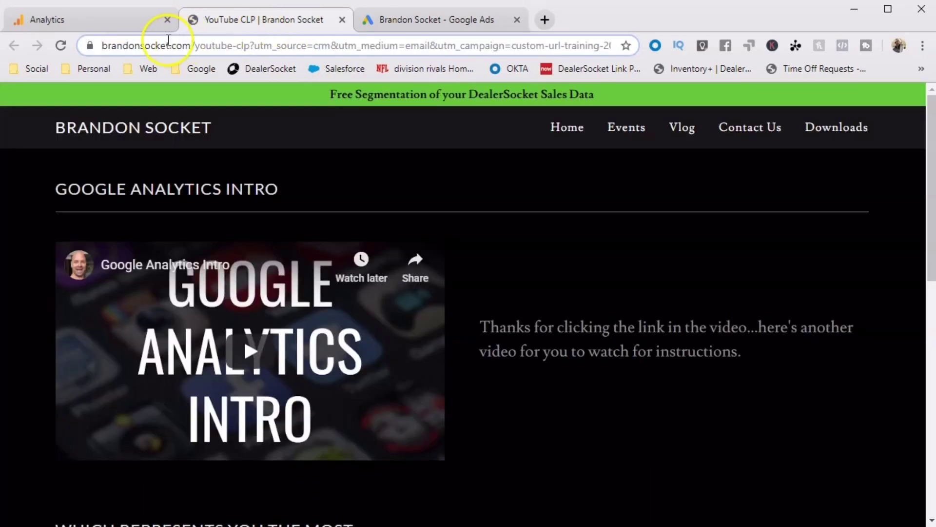
left_click_drag(105, 48, 631, 56)
- Switch back to Google Analytics, open the Home page and expand the navigation
left_click(147, 20)
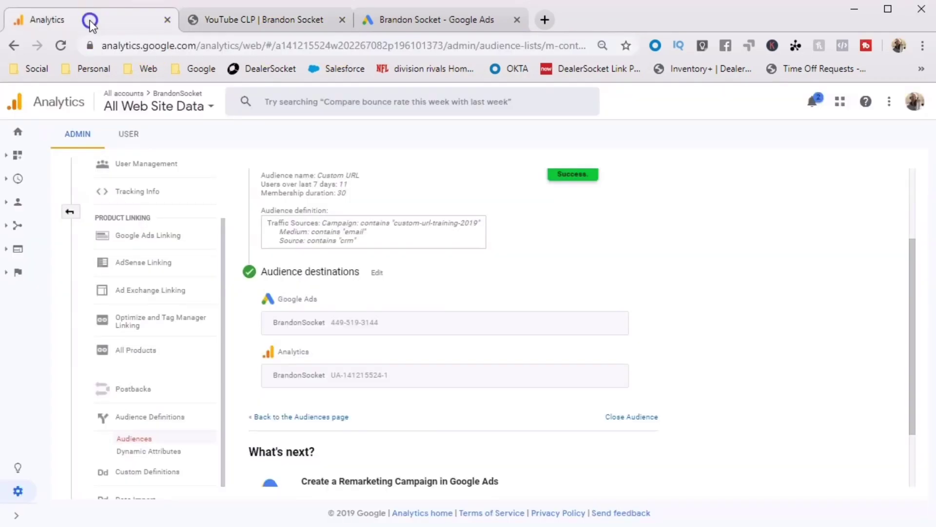
left_click(19, 132)
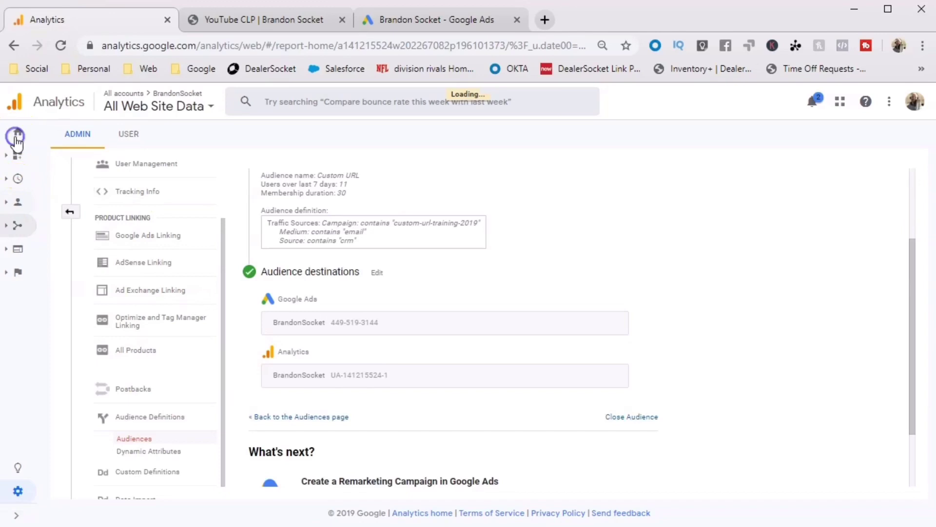
left_click(16, 520)
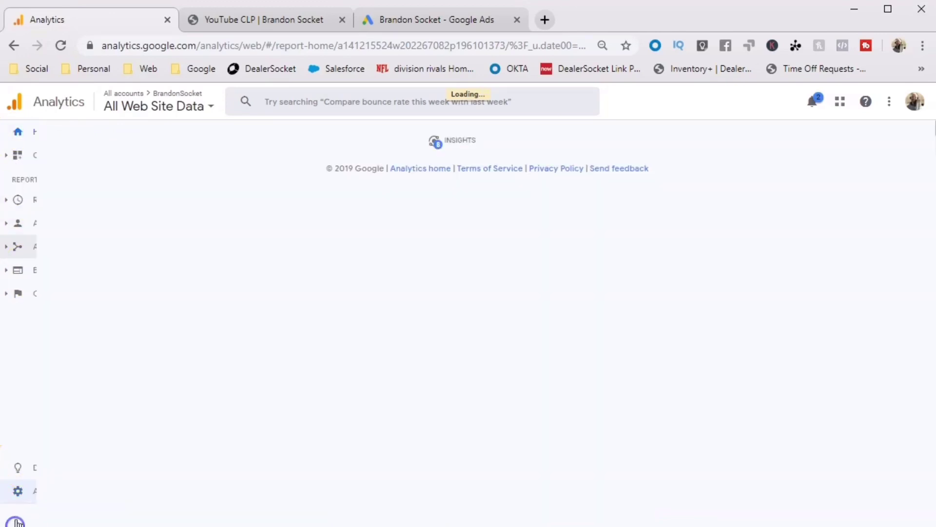